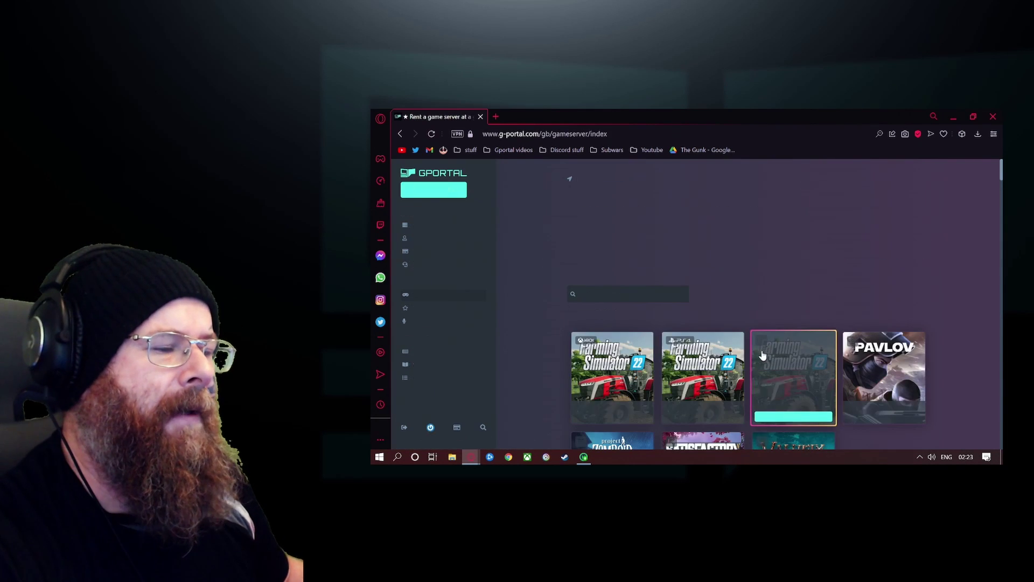
Scroll down to the Pavlov VR gamecloud and open the Pavlov VR (EU) server's control panel.
{"action": "scroll", "coordinate": [628, 237], "scroll_direction": "down", "scroll_amount": 3}
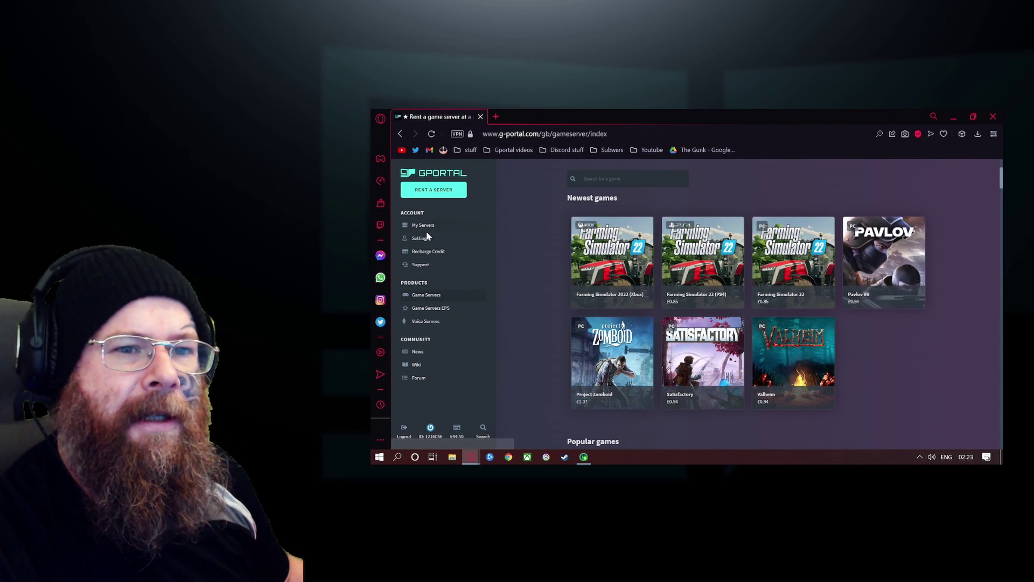
{"action": "scroll", "coordinate": [591, 335], "scroll_direction": "down", "scroll_amount": 10}
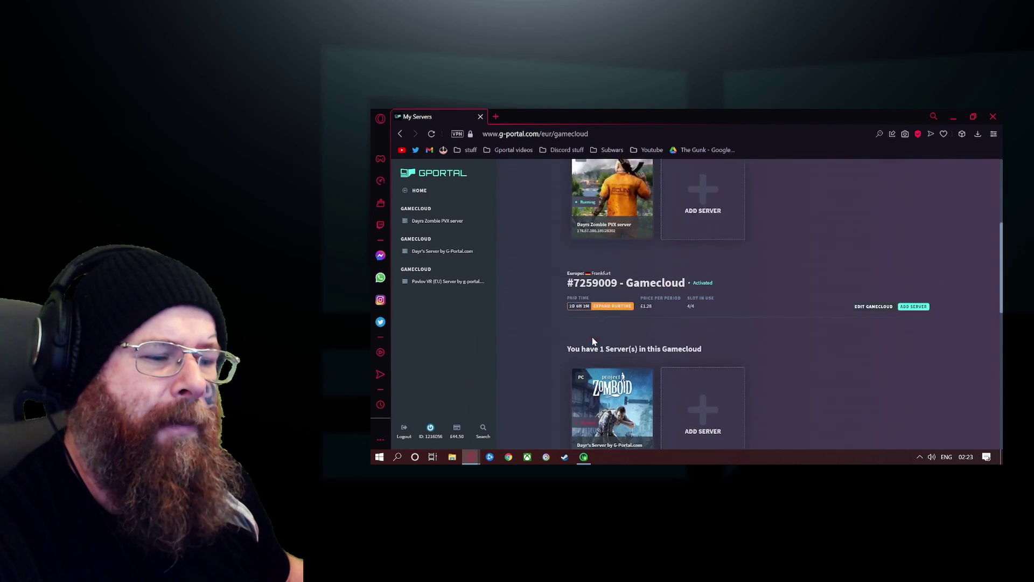
{"action": "scroll", "coordinate": [577, 331], "scroll_direction": "down", "scroll_amount": 1}
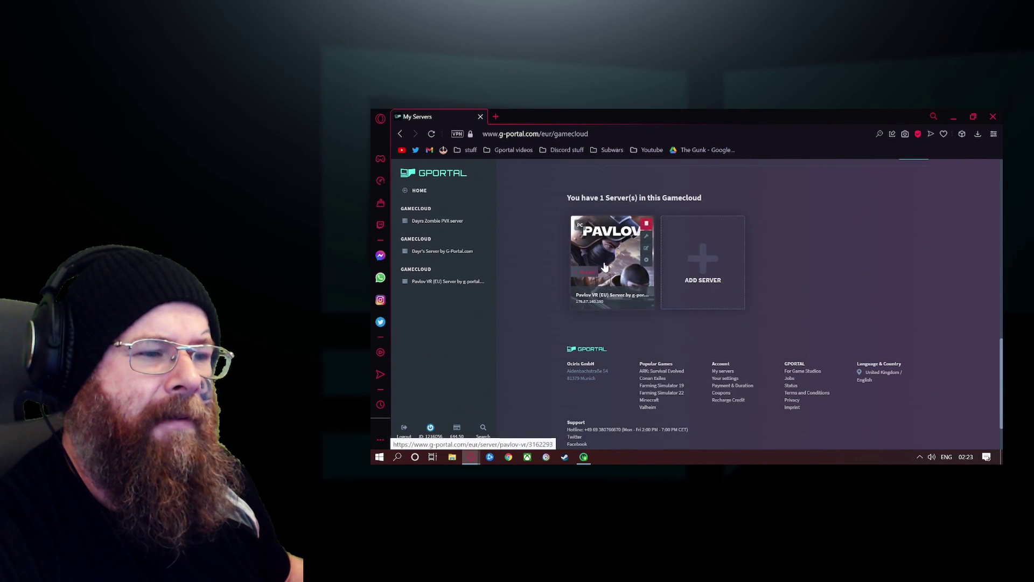
{"action": "left_click", "coordinate": [605, 267]}
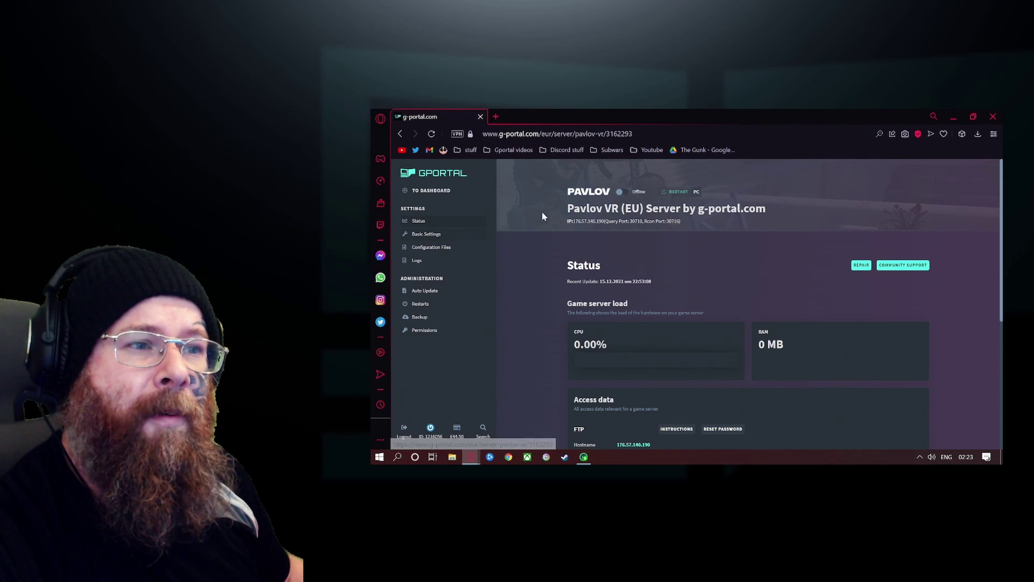
{"action": "left_click", "coordinate": [421, 234]}
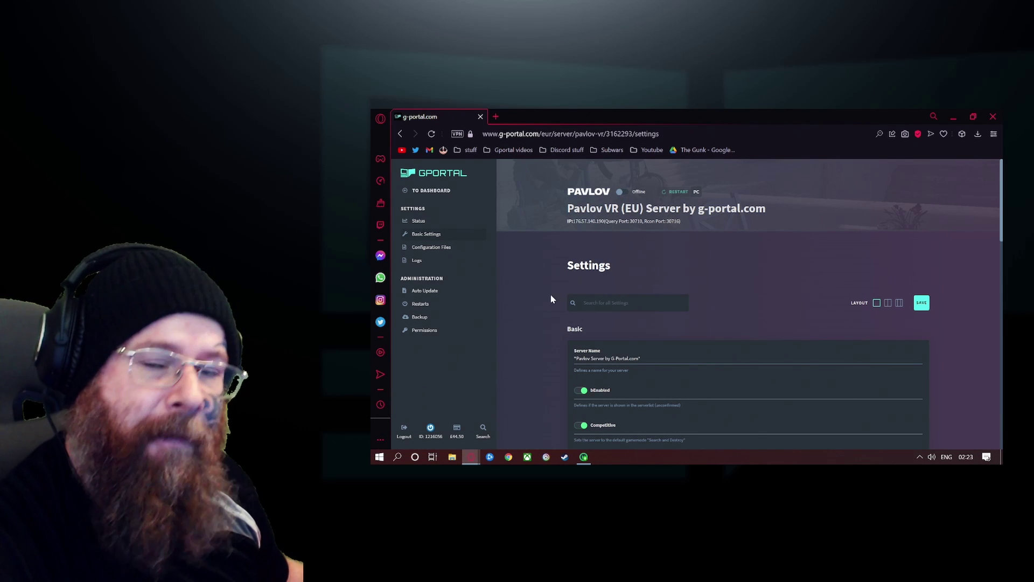
{"action": "scroll", "coordinate": [552, 297], "scroll_direction": "down", "scroll_amount": 3}
{"action": "scroll", "coordinate": [588, 317], "scroll_direction": "up", "scroll_amount": 3}
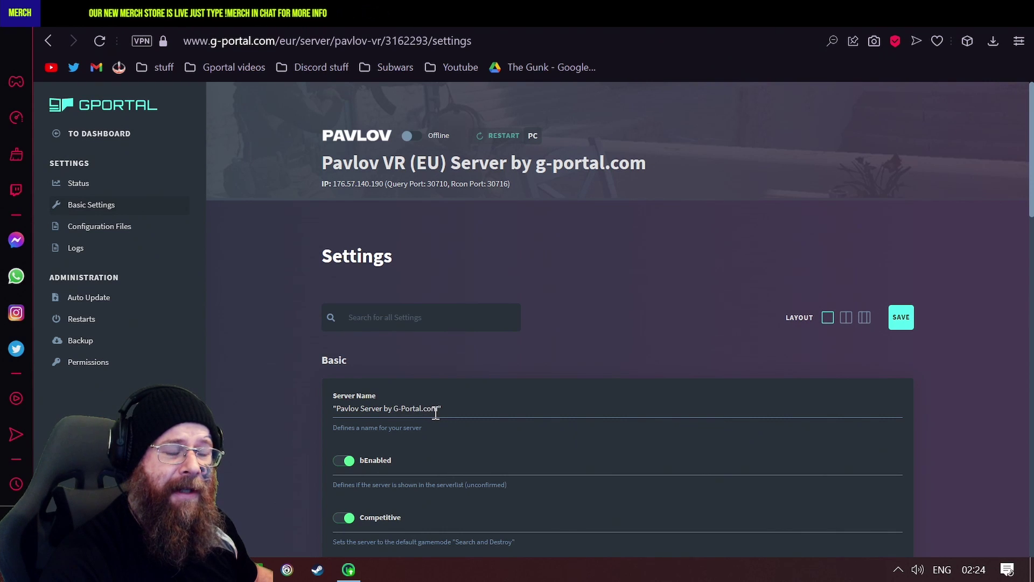
Select 'Pavlov' in the Server Name field and move past the blank Password (PIN) field.
{"action": "left_click_drag", "start_coordinate": [359, 409], "coordinate": [344, 409]}
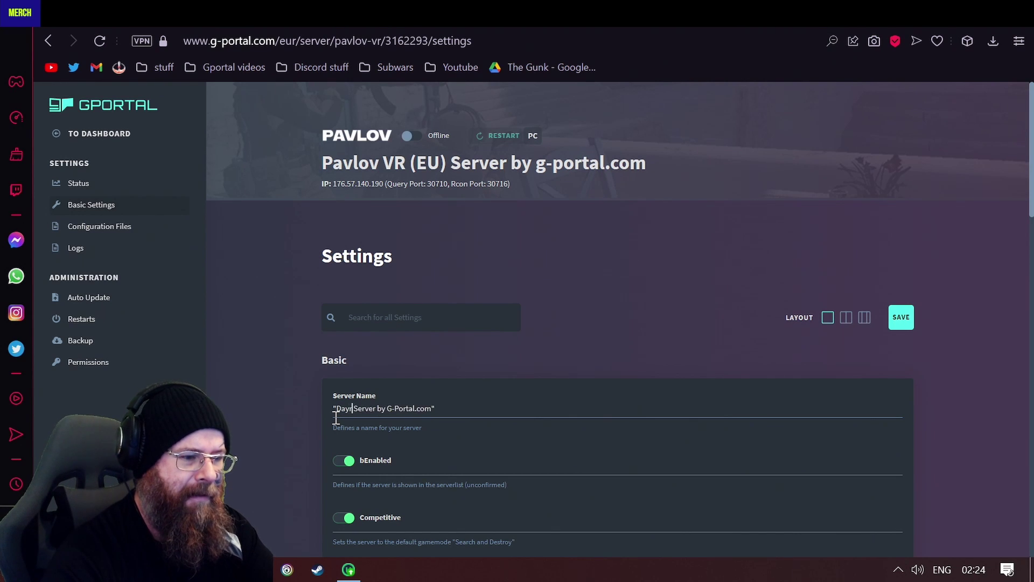
{"action": "scroll", "coordinate": [345, 350], "scroll_direction": "down", "scroll_amount": 3}
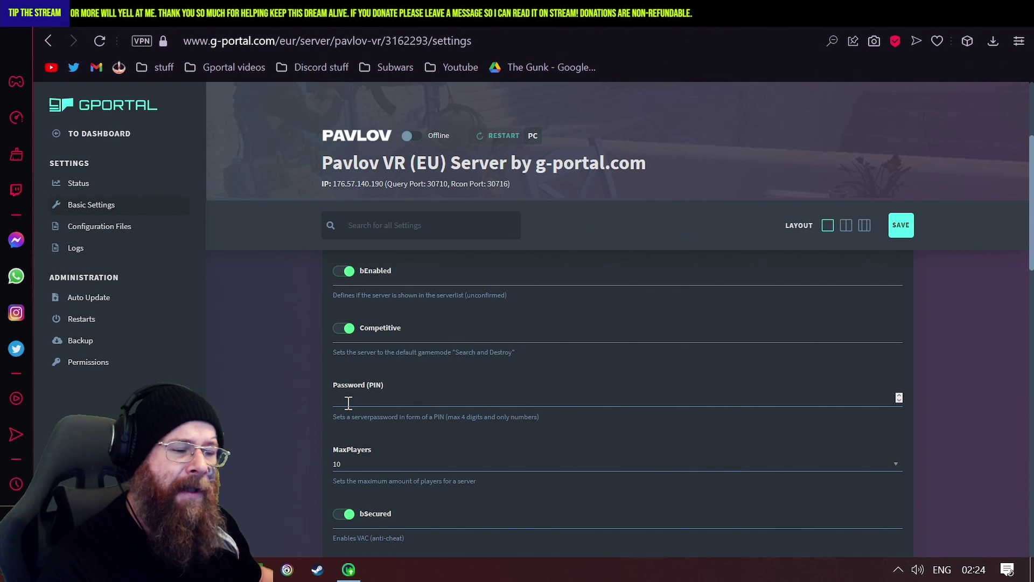
{"action": "scroll", "coordinate": [346, 403], "scroll_direction": "down", "scroll_amount": 2}
{"action": "scroll", "coordinate": [339, 397], "scroll_direction": "up", "scroll_amount": 2}
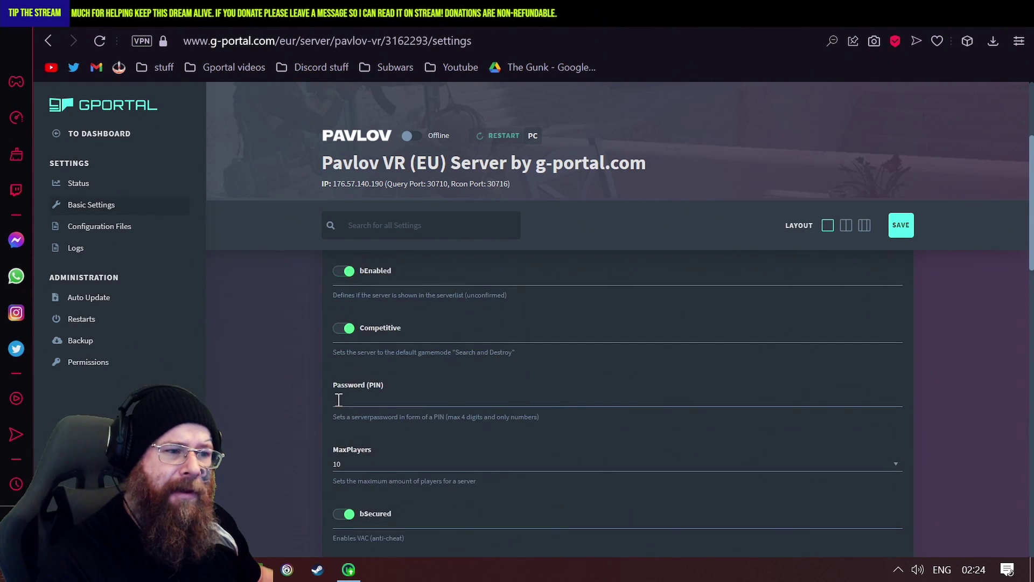
{"action": "scroll", "coordinate": [323, 482], "scroll_direction": "down", "scroll_amount": 3}
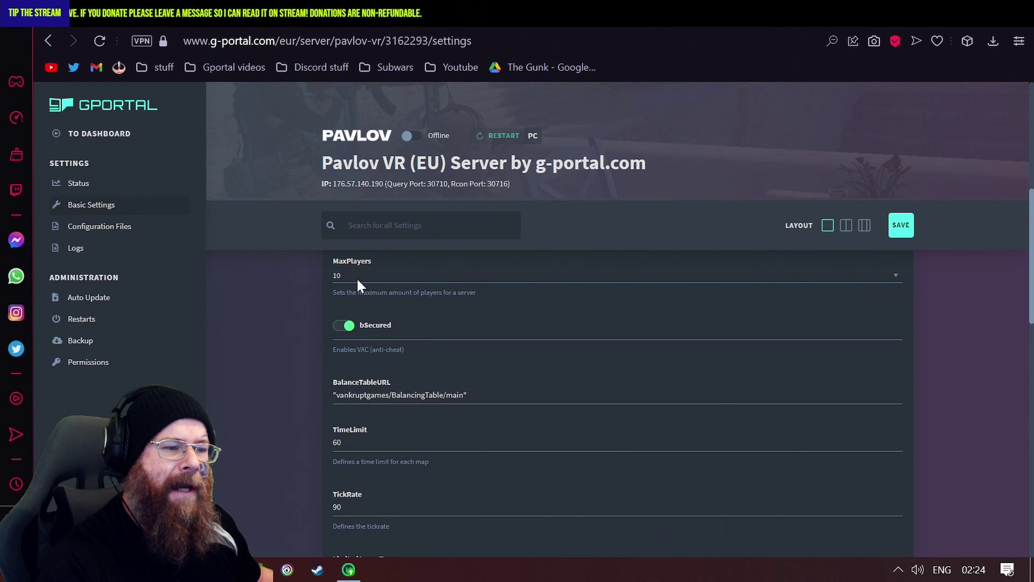
{"action": "left_click", "coordinate": [391, 277]}
{"action": "left_click", "coordinate": [392, 279]}
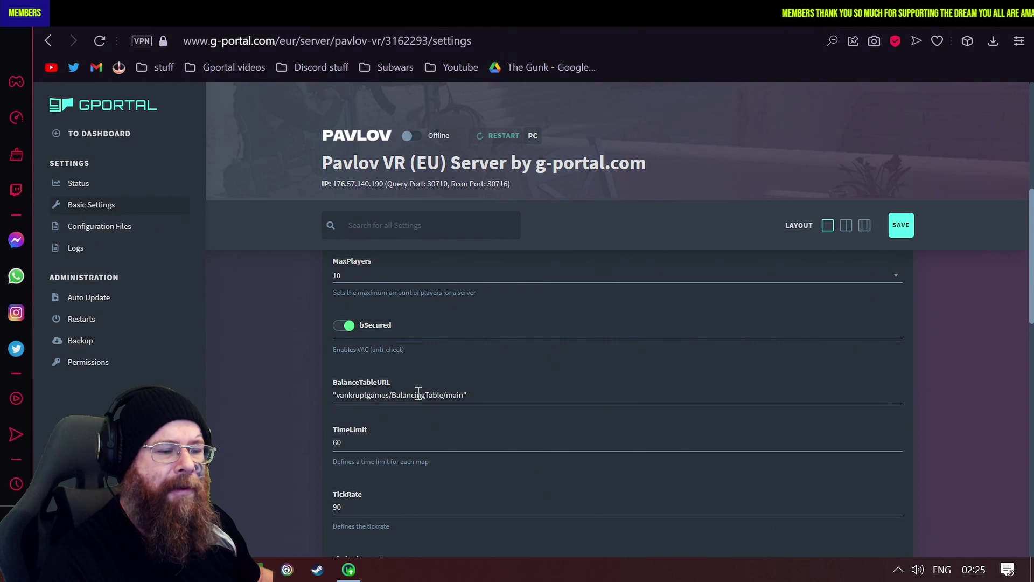
{"action": "left_click", "coordinate": [477, 399]}
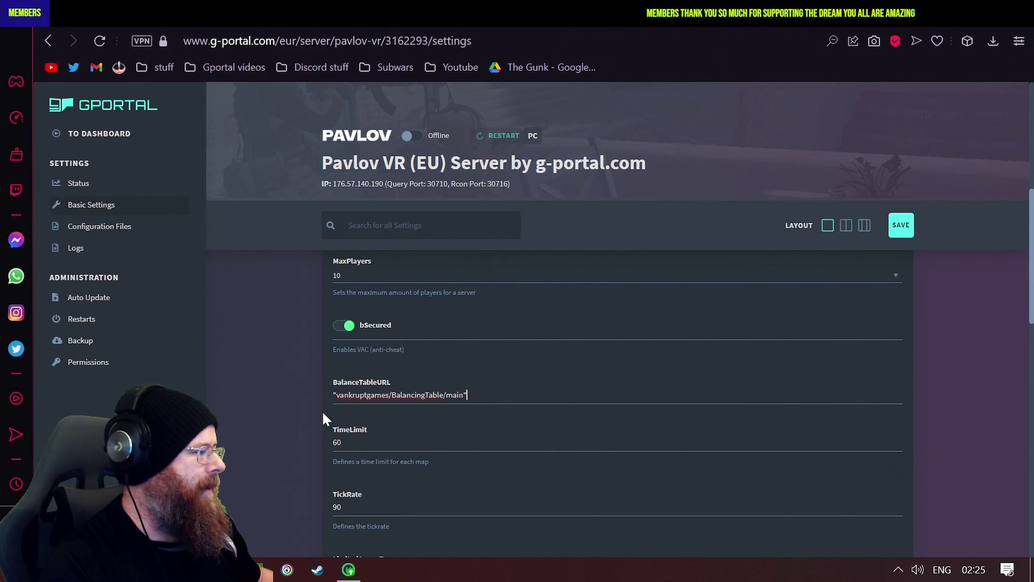
{"action": "left_click", "coordinate": [272, 439]}
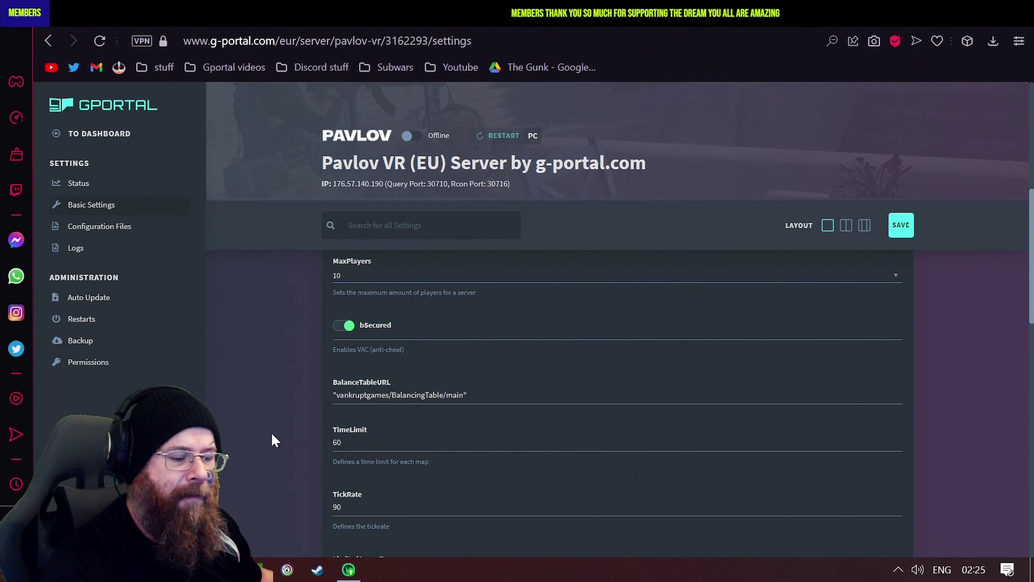
{"action": "left_click", "coordinate": [899, 570]}
{"action": "left_click", "coordinate": [947, 507]}
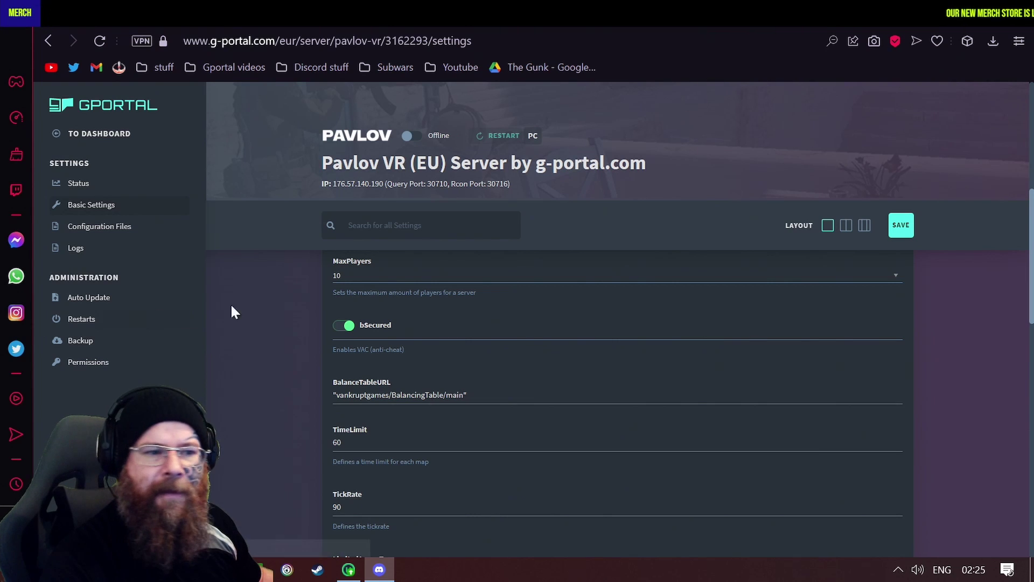
{"action": "scroll", "coordinate": [300, 406], "scroll_direction": "down", "scroll_amount": 3}
{"action": "scroll", "coordinate": [339, 377], "scroll_direction": "up", "scroll_amount": 3}
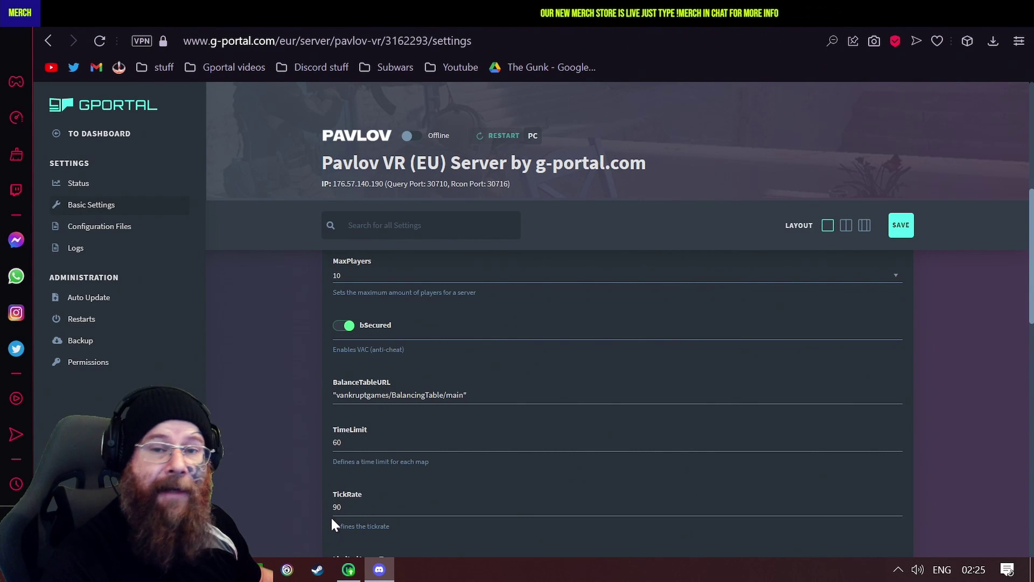
{"action": "scroll", "coordinate": [330, 515], "scroll_direction": "down", "scroll_amount": 3}
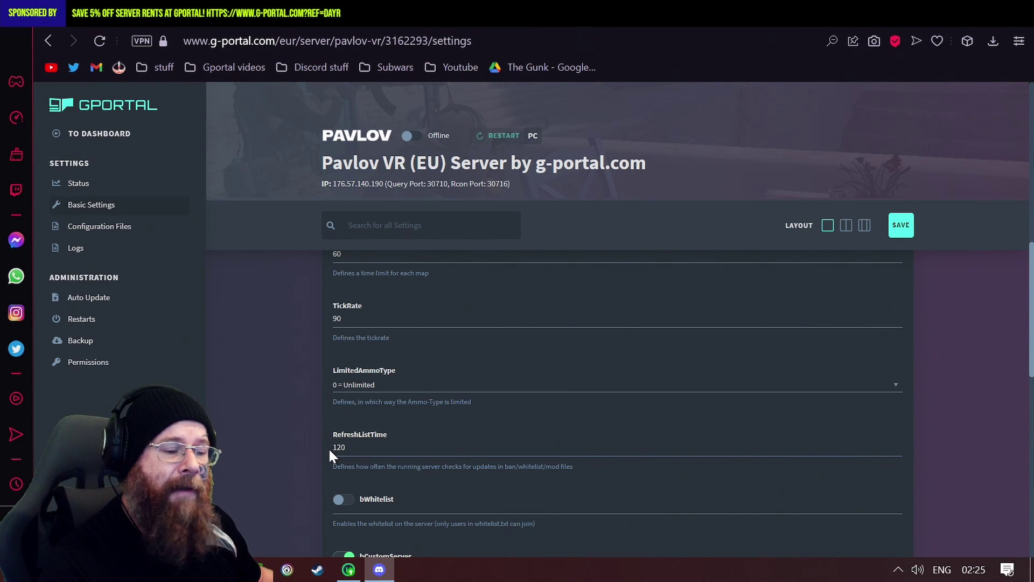
{"action": "scroll", "coordinate": [329, 455], "scroll_direction": "down", "scroll_amount": 4}
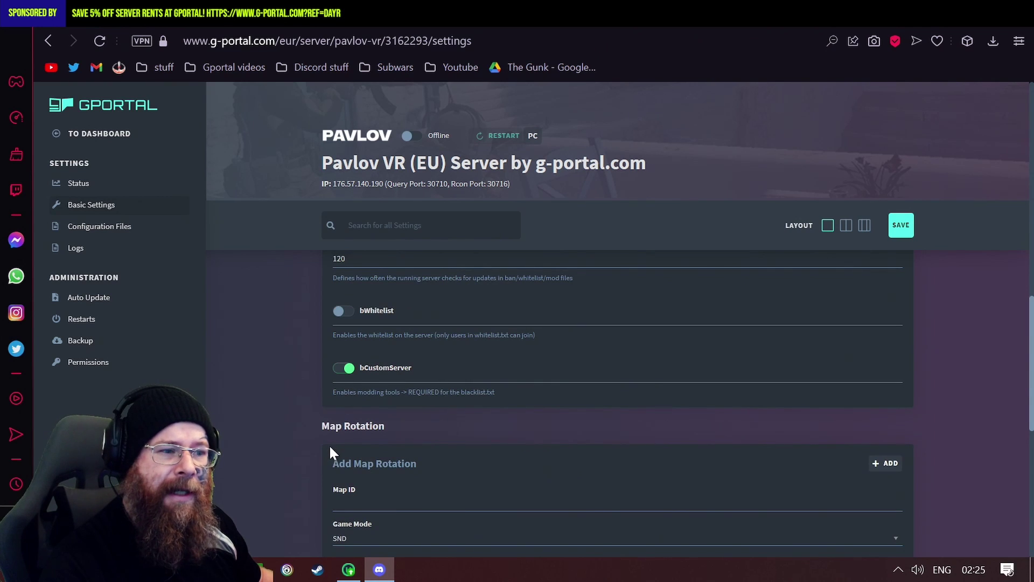
{"action": "scroll", "coordinate": [330, 452], "scroll_direction": "up", "scroll_amount": 4}
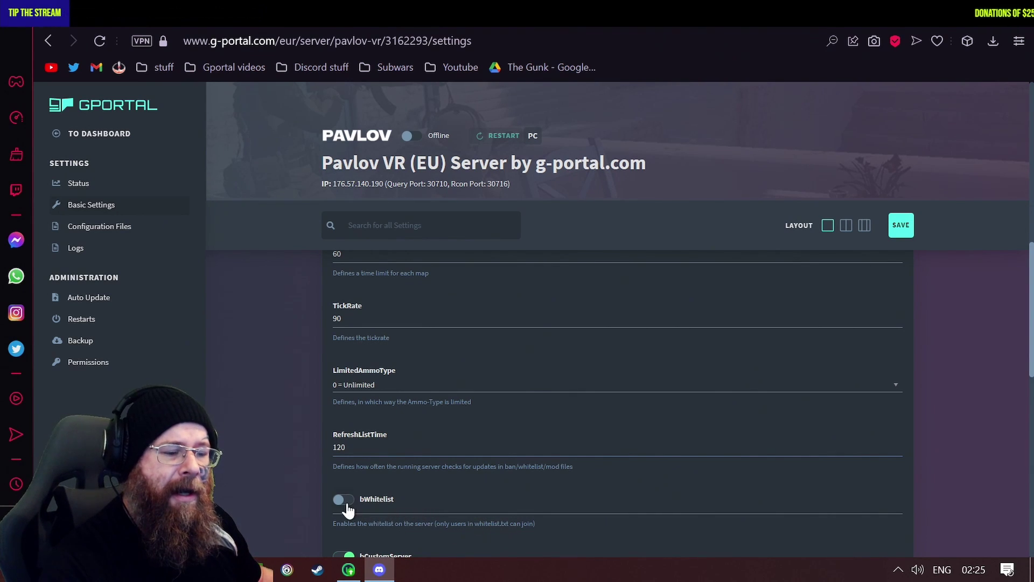
{"action": "scroll", "coordinate": [315, 505], "scroll_direction": "down", "scroll_amount": 3}
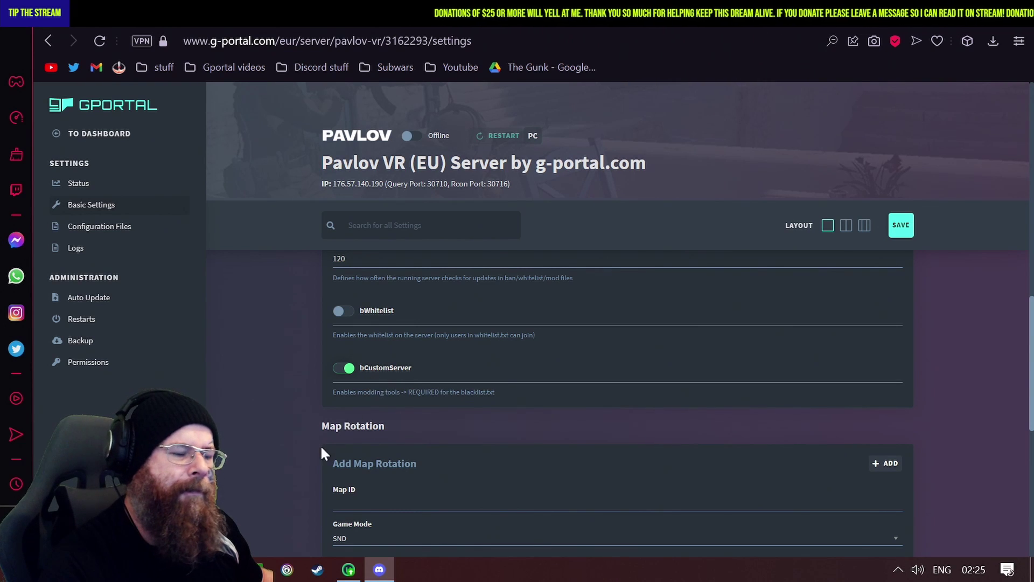
{"action": "scroll", "coordinate": [321, 454], "scroll_direction": "down", "scroll_amount": 3}
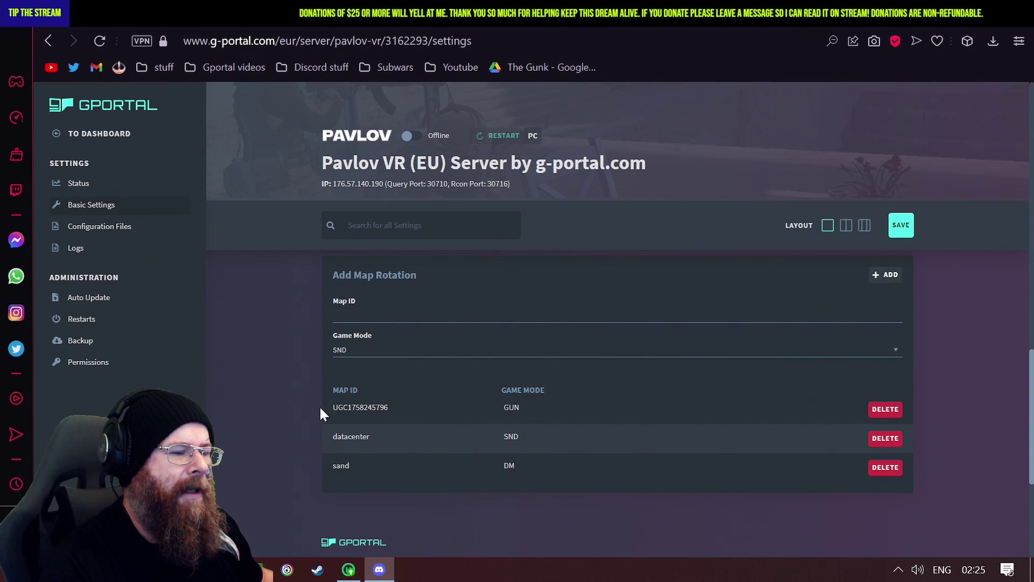
{"action": "scroll", "coordinate": [316, 378], "scroll_direction": "down", "scroll_amount": 3}
{"action": "scroll", "coordinate": [317, 378], "scroll_direction": "up", "scroll_amount": 5}
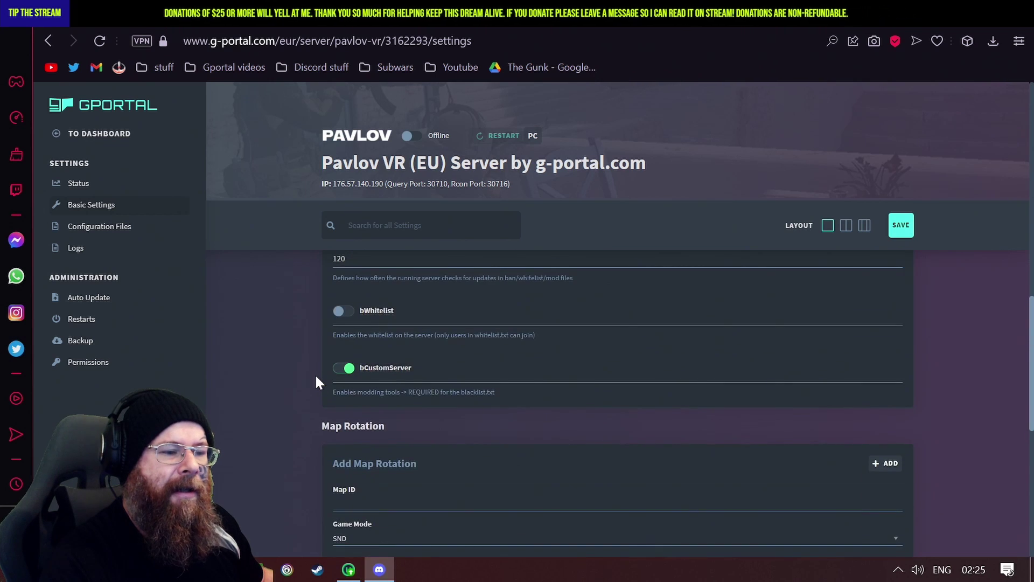
{"action": "scroll", "coordinate": [316, 378], "scroll_direction": "down", "scroll_amount": 2}
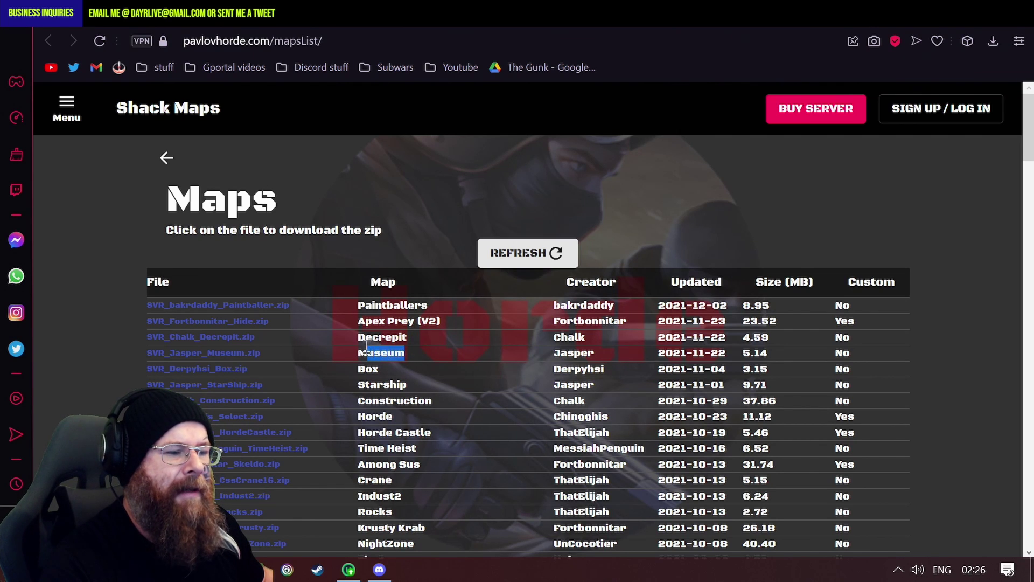
Copy the map name Museum and reload the table of available maps.
{"action": "left_click_drag", "start_coordinate": [366, 350], "coordinate": [357, 353]}
{"action": "key", "text": "ctrl+c"}
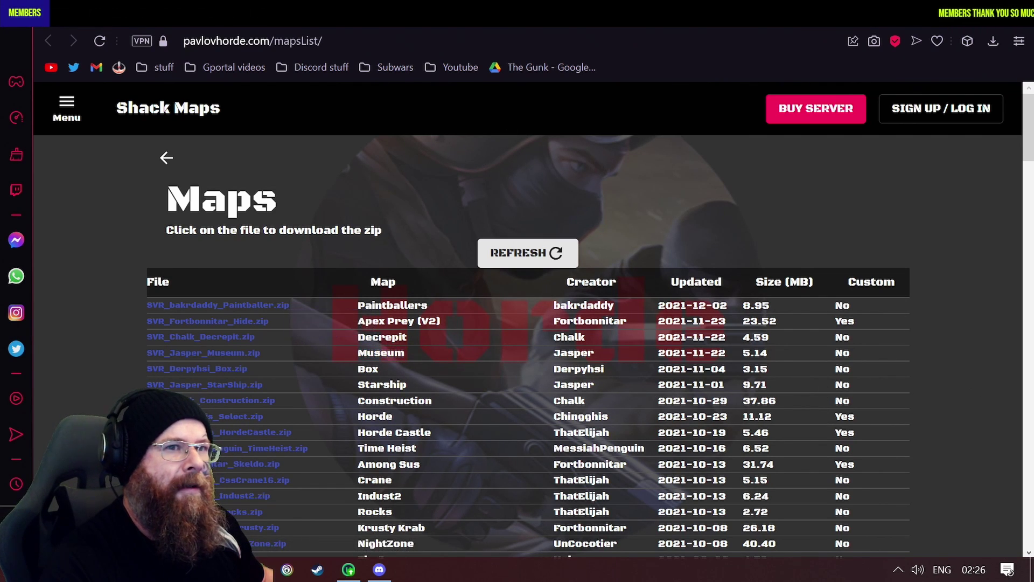
{"action": "key", "text": "ctrl+Tab"}
{"action": "key", "text": "ctrl+Tab"}
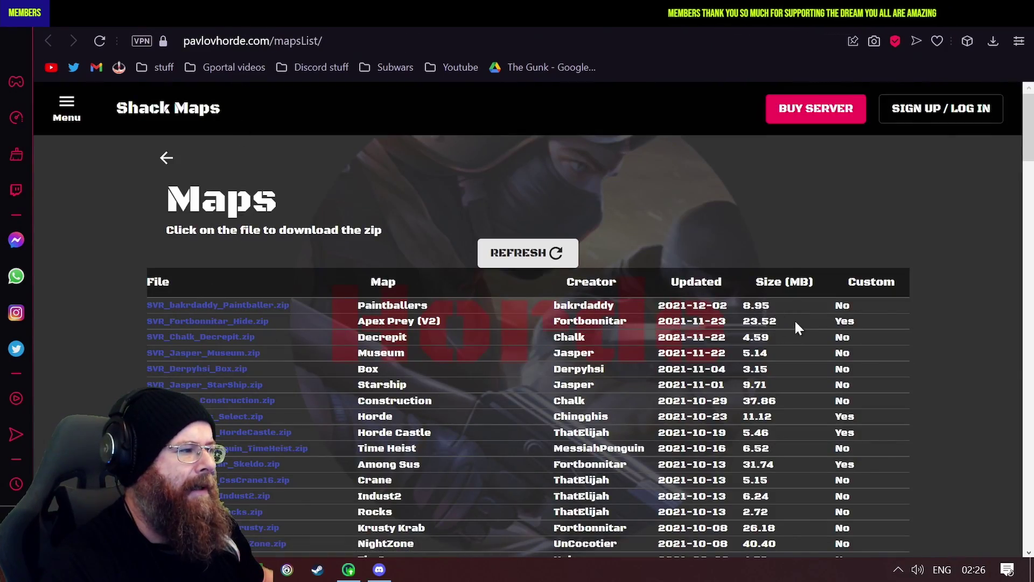
{"action": "scroll", "coordinate": [796, 319], "scroll_direction": "down", "scroll_amount": 3}
{"action": "scroll", "coordinate": [351, 323], "scroll_direction": "down", "scroll_amount": 10}
{"action": "scroll", "coordinate": [321, 341], "scroll_direction": "down", "scroll_amount": 8}
{"action": "scroll", "coordinate": [323, 334], "scroll_direction": "up", "scroll_amount": 20}
{"action": "left_click", "coordinate": [527, 265]}
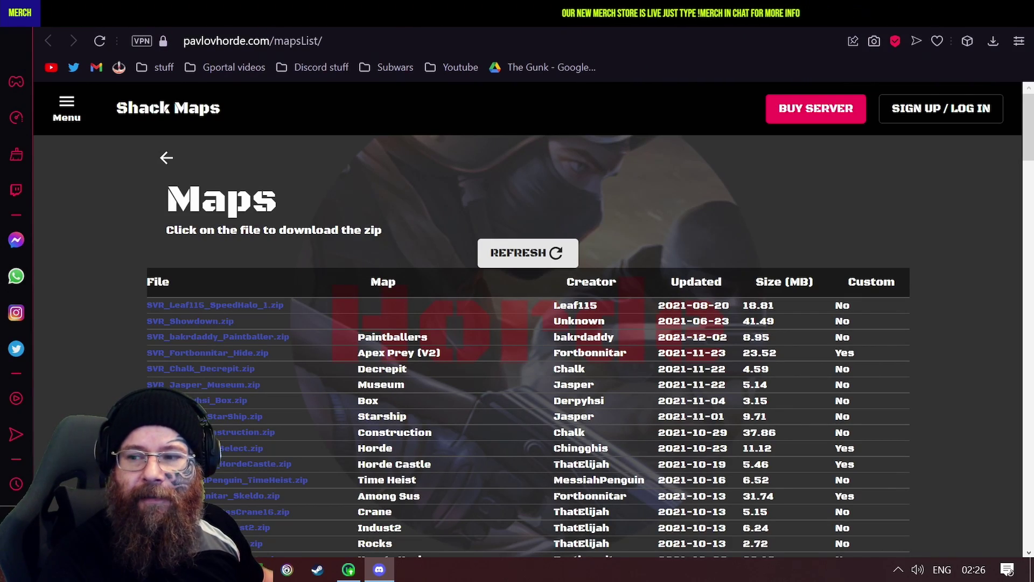
{"action": "scroll", "coordinate": [277, 422], "scroll_direction": "down", "scroll_amount": 10}
{"action": "scroll", "coordinate": [277, 423], "scroll_direction": "up", "scroll_amount": 10}
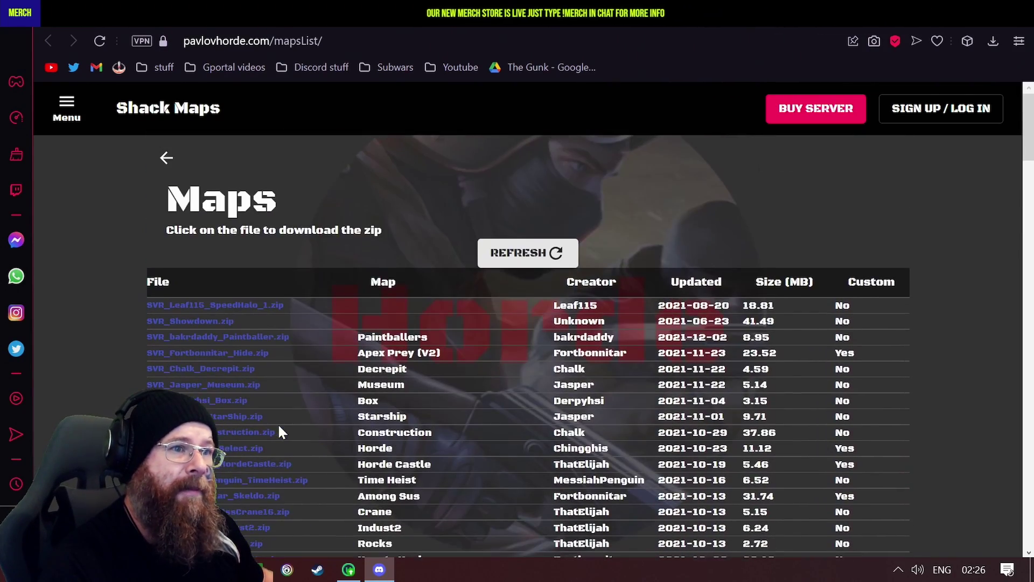
{"action": "scroll", "coordinate": [311, 198], "scroll_direction": "down", "scroll_amount": 20}
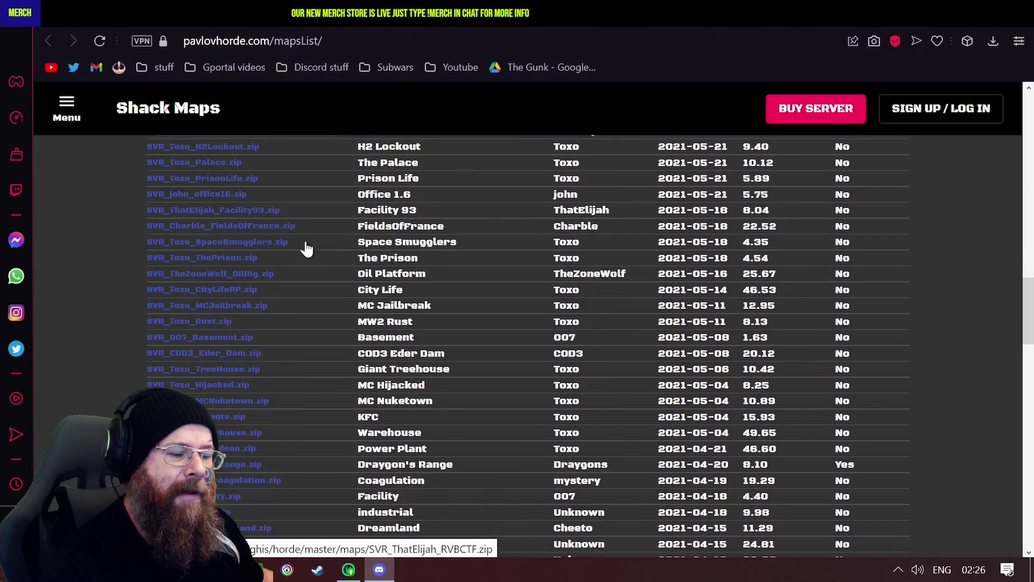
{"action": "scroll", "coordinate": [308, 246], "scroll_direction": "up", "scroll_amount": 20}
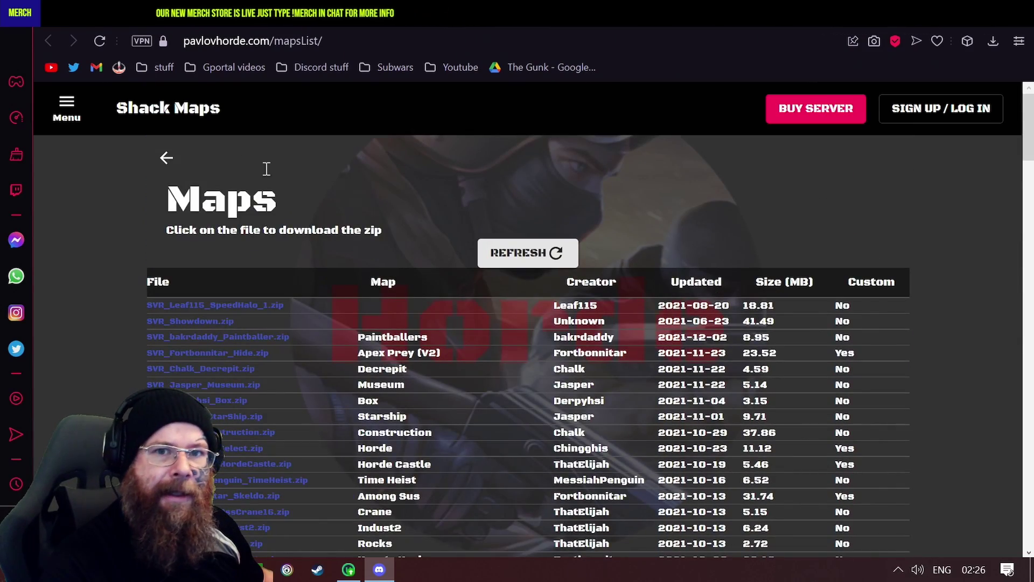
Clear stray selections in the map rotation form, then copy 'Paintballers' from the Shack Maps list.
{"action": "left_click", "coordinate": [113, 16]}
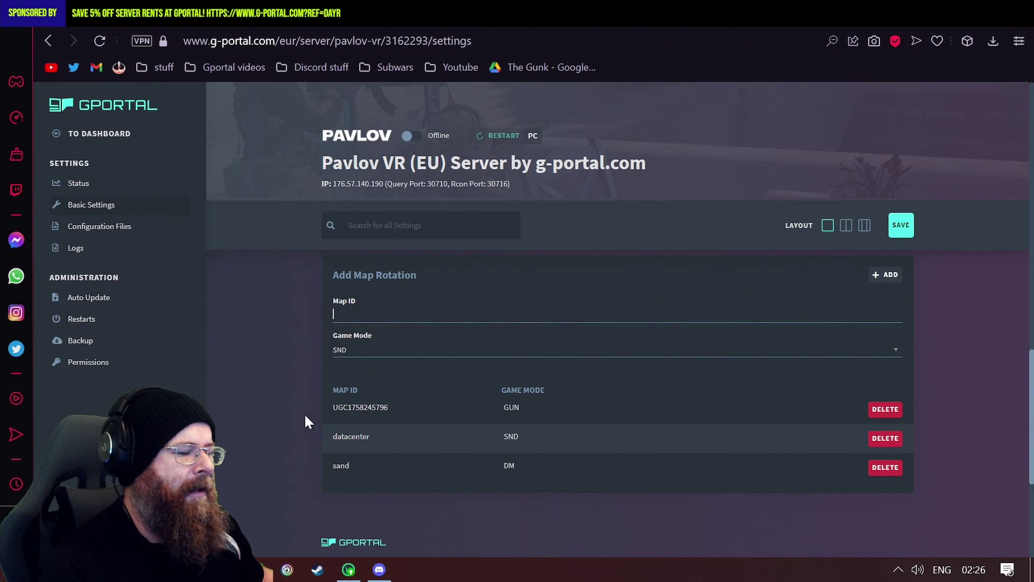
{"action": "left_click_drag", "start_coordinate": [341, 451], "coordinate": [333, 438]}
{"action": "left_click", "coordinate": [359, 474]}
{"action": "left_click", "coordinate": [393, 413]}
{"action": "key", "text": "ctrl+Tab"}
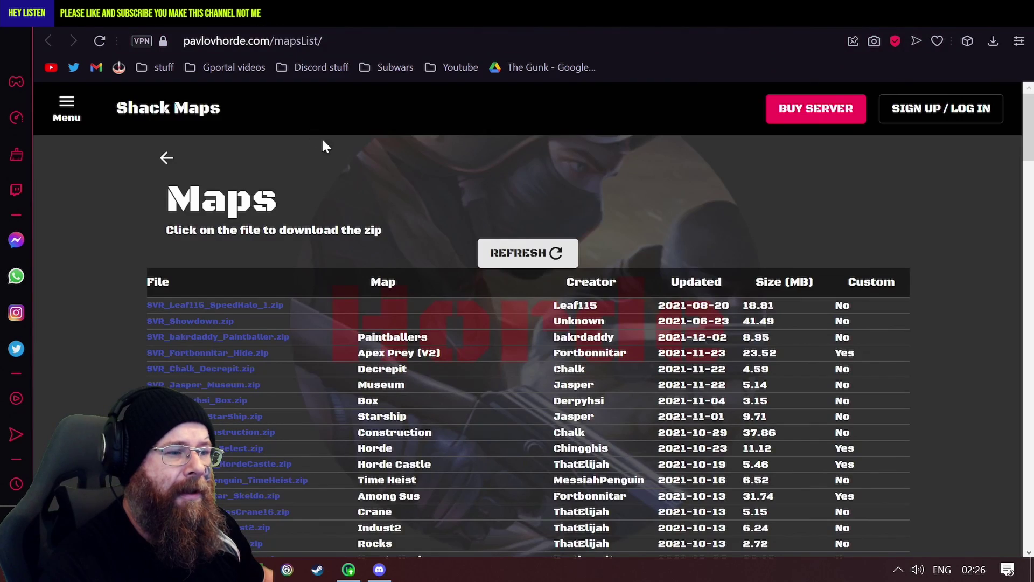
{"action": "left_click_drag", "start_coordinate": [435, 335], "coordinate": [356, 337]}
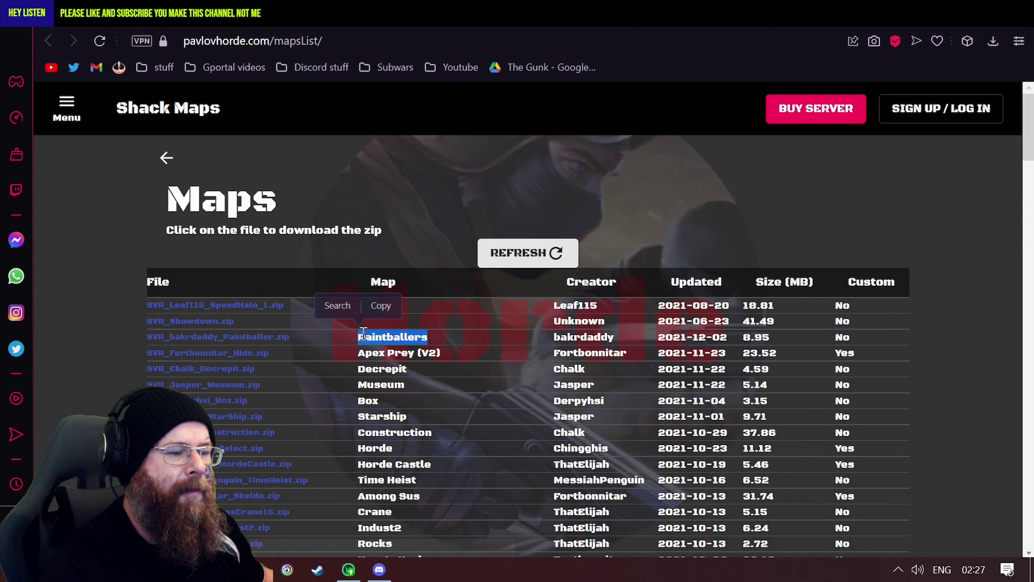
{"action": "right_click", "coordinate": [367, 336]}
{"action": "left_click", "coordinate": [406, 396]}
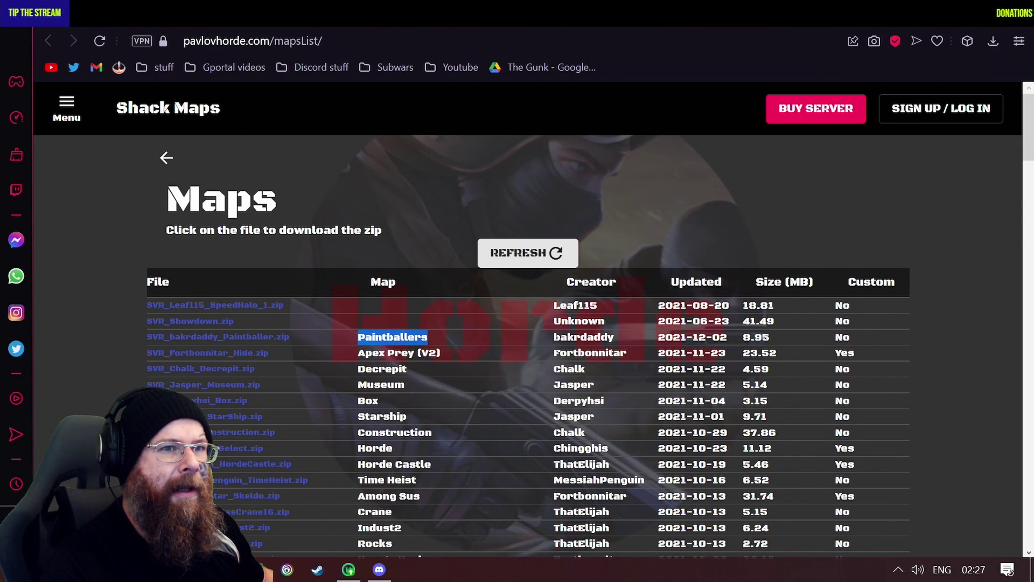
Add Paintballers with TDM game mode to the rotation, then delete that new row.
{"action": "key", "text": "ctrl+Tab"}
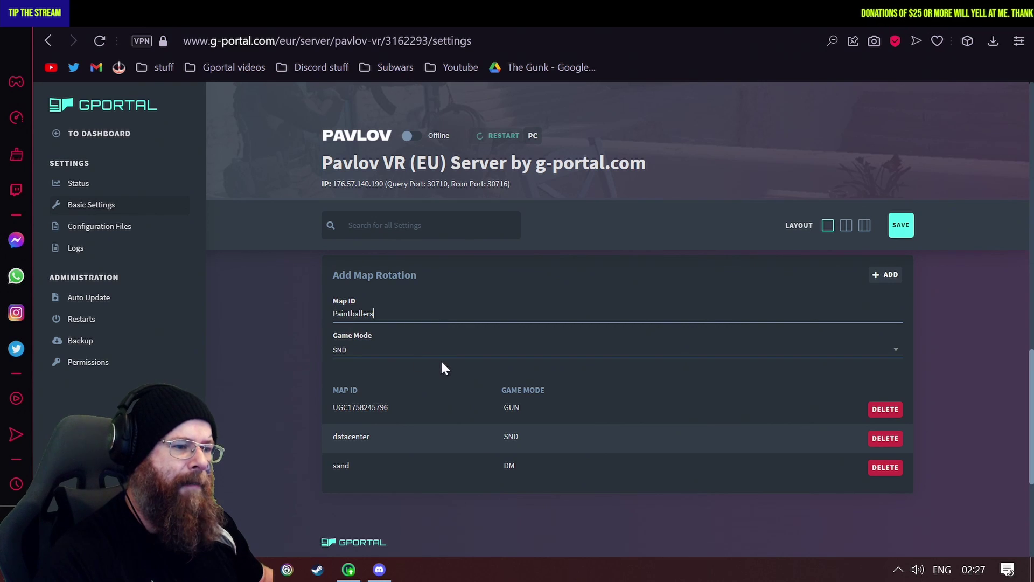
{"action": "left_click", "coordinate": [458, 351]}
{"action": "left_click", "coordinate": [386, 373]}
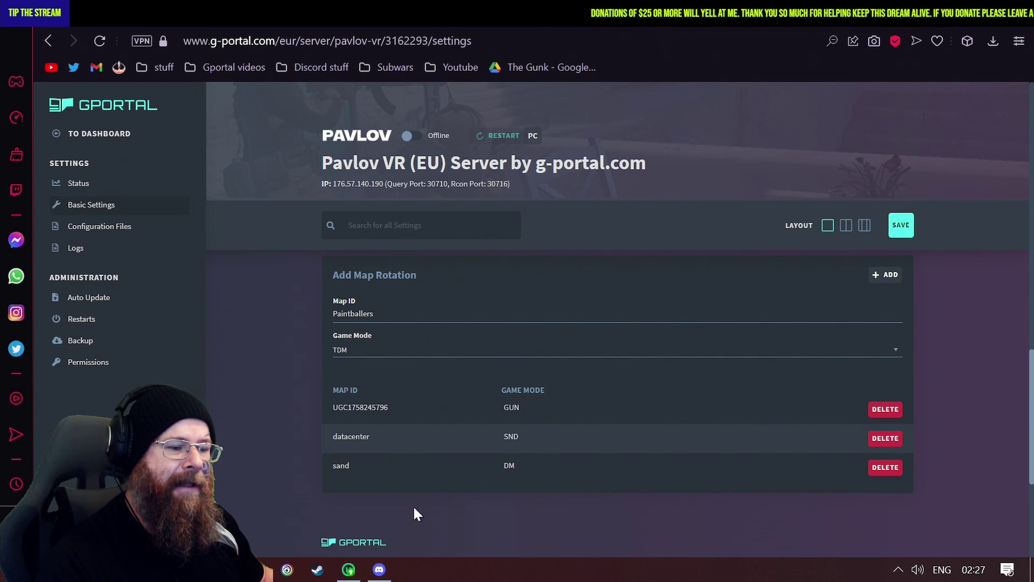
{"action": "left_click", "coordinate": [889, 275]}
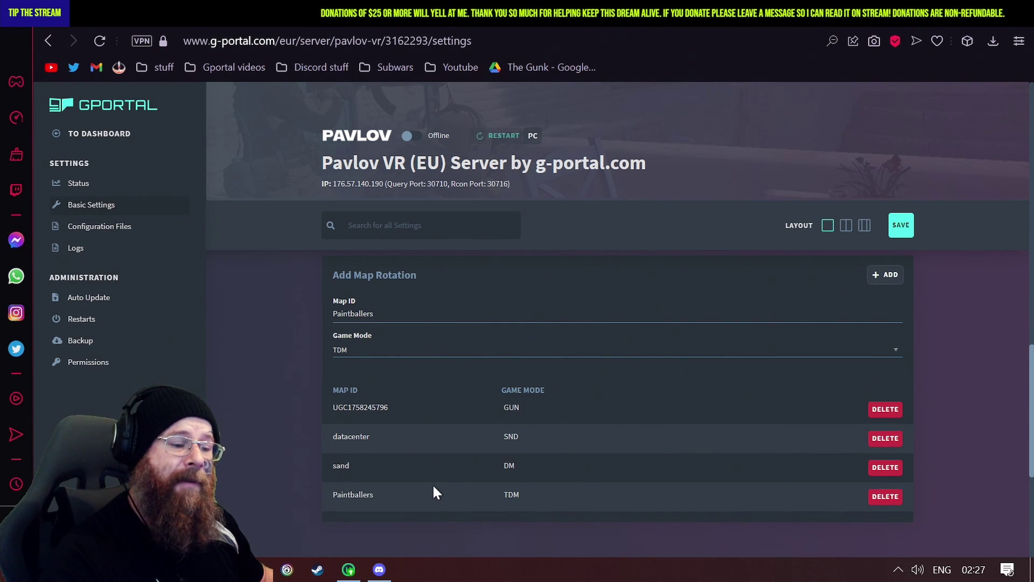
{"action": "left_click", "coordinate": [879, 496]}
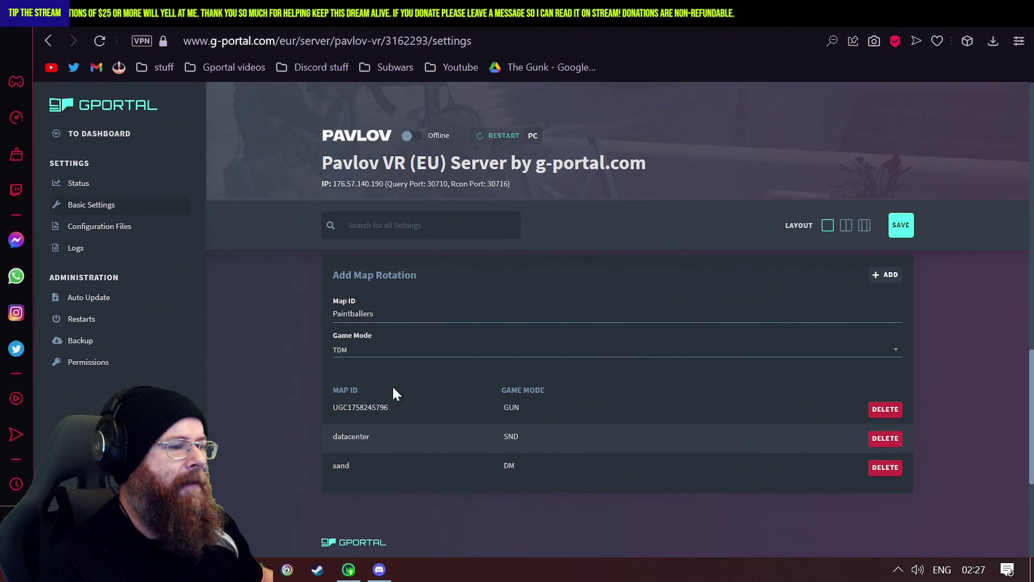
{"action": "scroll", "coordinate": [392, 386], "scroll_direction": "down", "scroll_amount": 4}
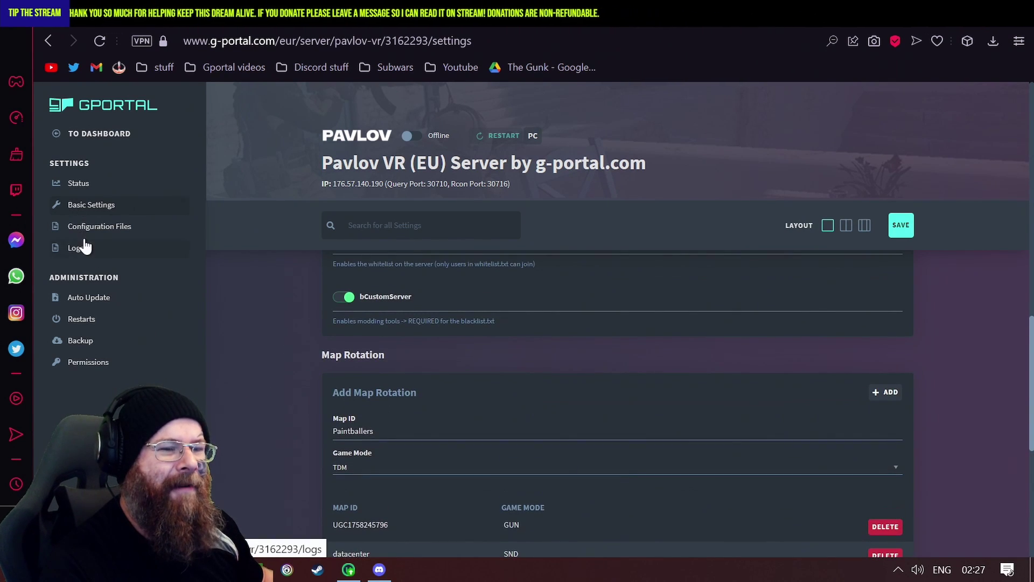
Load mods.txt in Configuration Files, then bring up the Auto Update settings.
{"action": "left_click", "coordinate": [87, 229]}
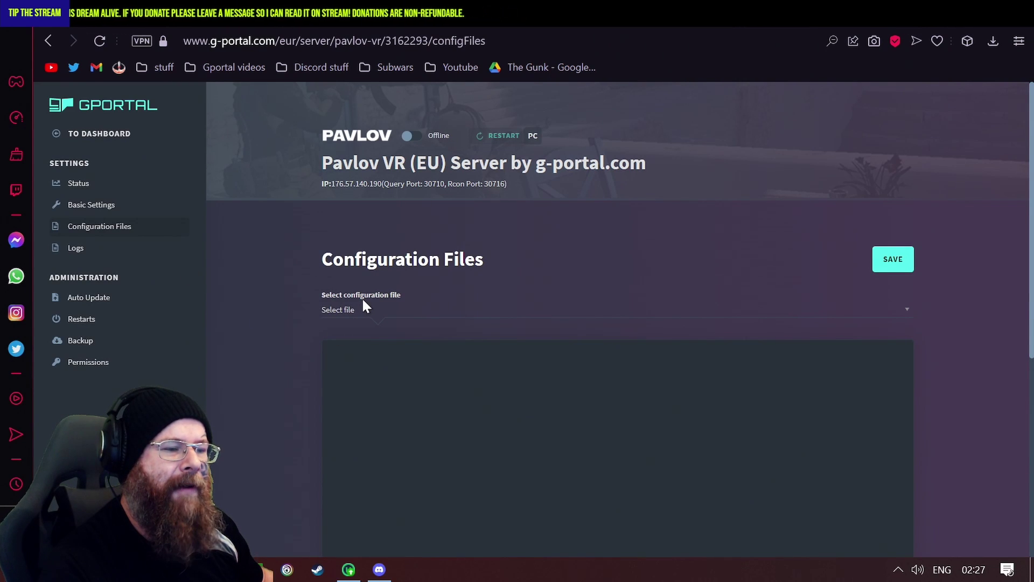
{"action": "left_click_drag", "start_coordinate": [345, 295], "coordinate": [401, 296]}
{"action": "left_click", "coordinate": [350, 309]}
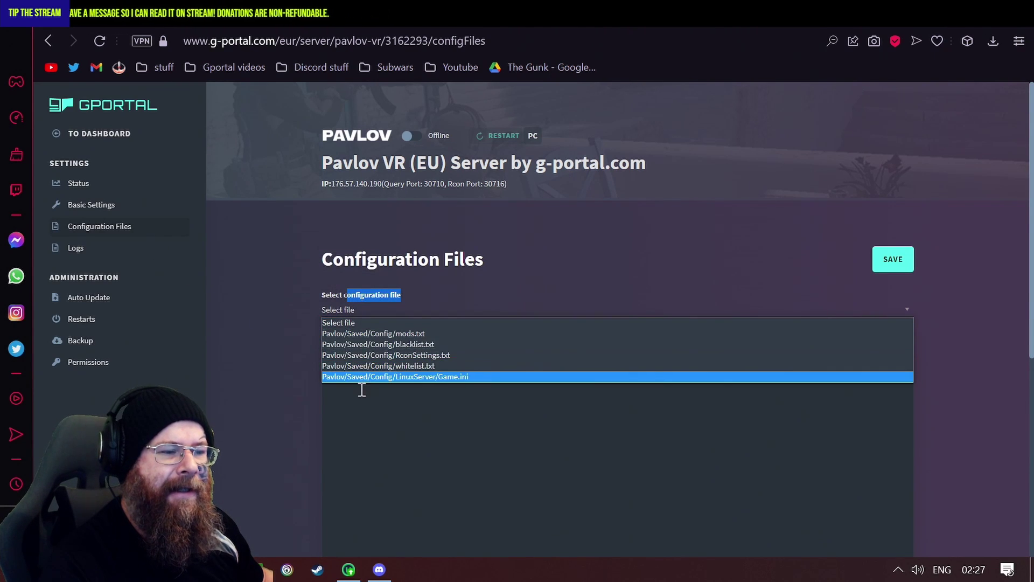
{"action": "left_click", "coordinate": [371, 333]}
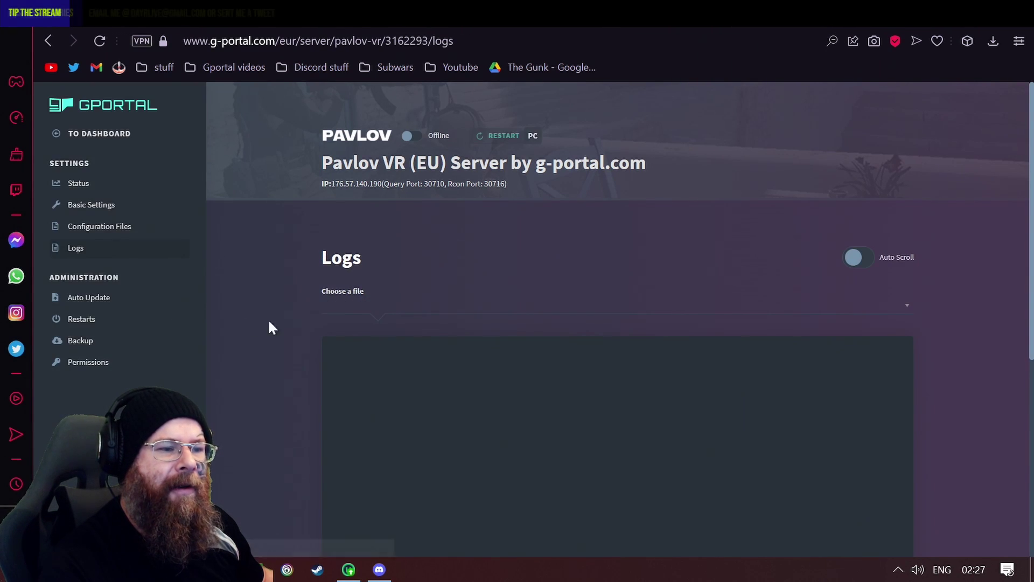
{"action": "left_click", "coordinate": [93, 303]}
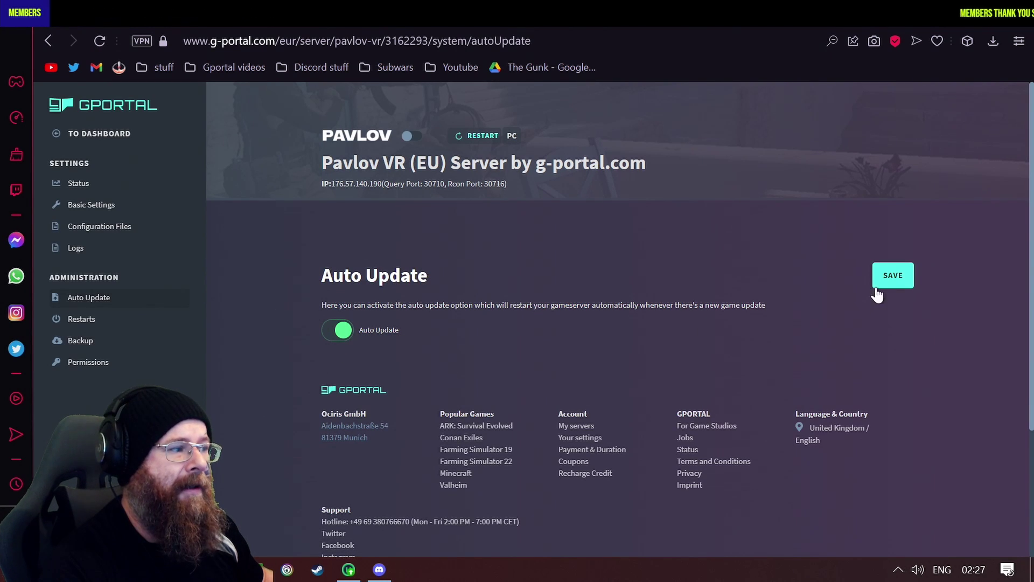
Save a restart entry with schedule Daily, time 04:15 (GMT) and description 'Daily restart'.
{"action": "left_click", "coordinate": [83, 324]}
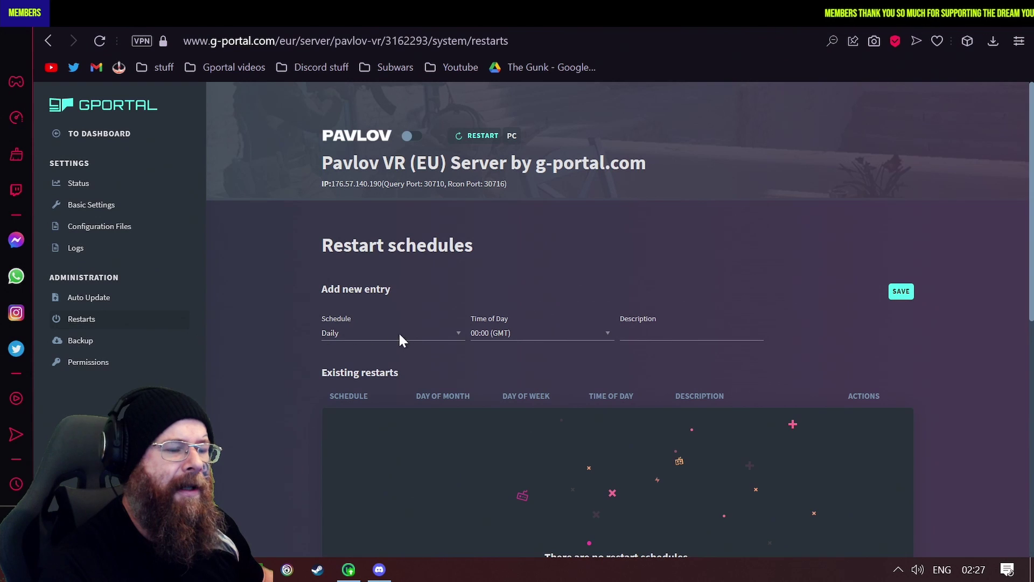
{"action": "scroll", "coordinate": [444, 335], "scroll_direction": "down", "scroll_amount": 5}
{"action": "scroll", "coordinate": [443, 335], "scroll_direction": "up", "scroll_amount": 5}
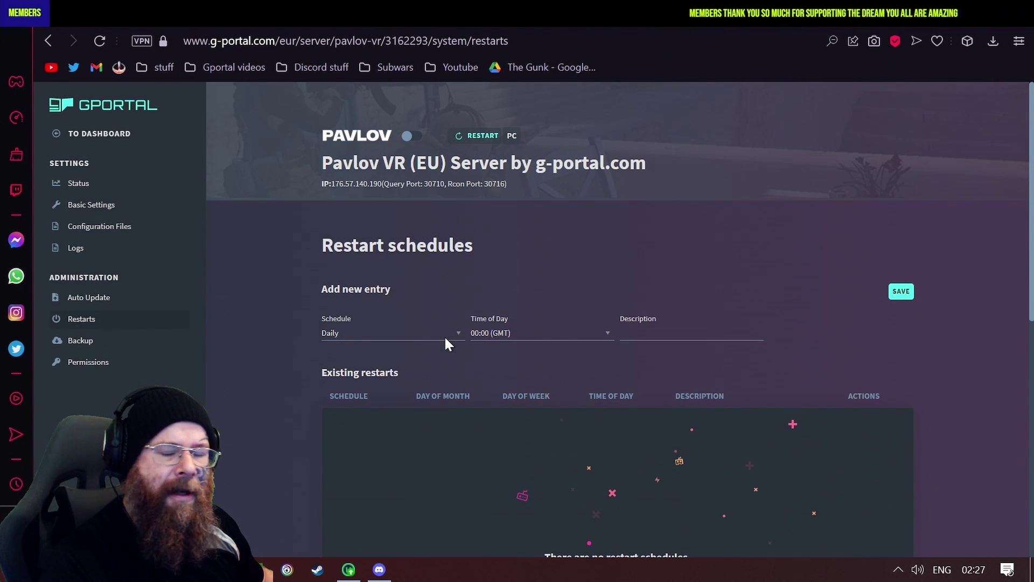
{"action": "left_click", "coordinate": [445, 335]}
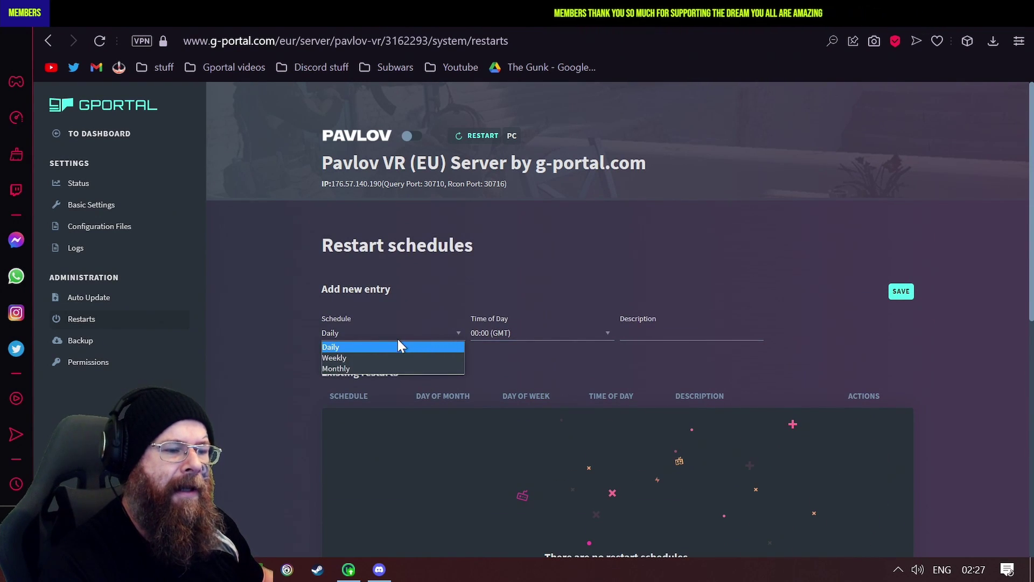
{"action": "left_click", "coordinate": [355, 347]}
{"action": "left_click", "coordinate": [508, 333]}
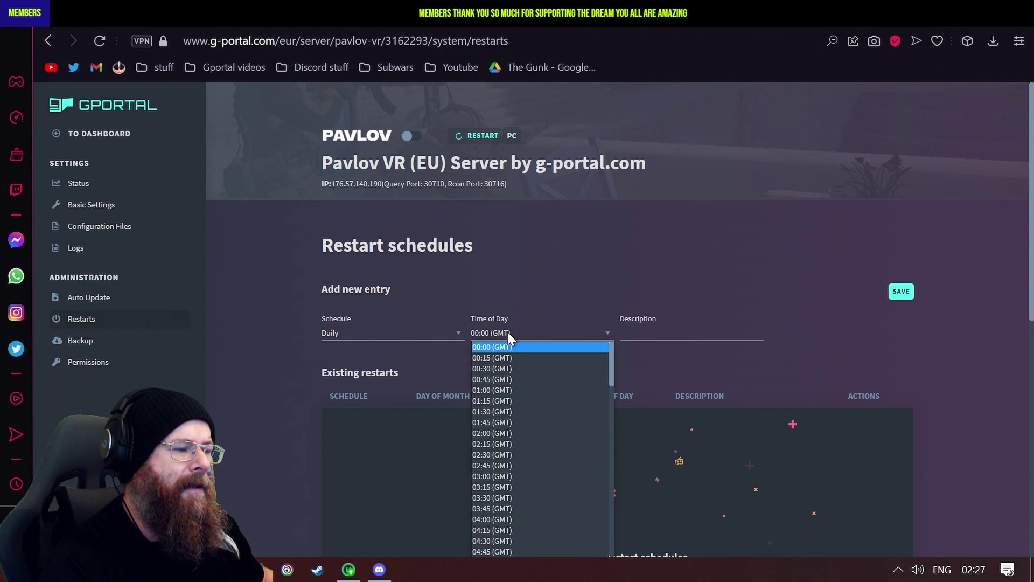
{"action": "scroll", "coordinate": [509, 431], "scroll_direction": "down", "scroll_amount": 15}
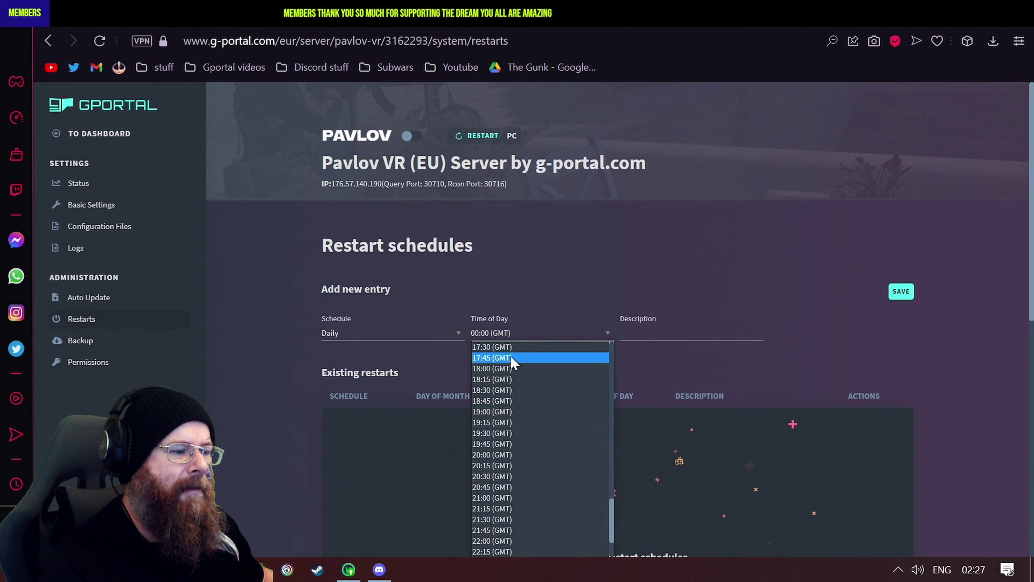
{"action": "scroll", "coordinate": [509, 409], "scroll_direction": "up", "scroll_amount": 15}
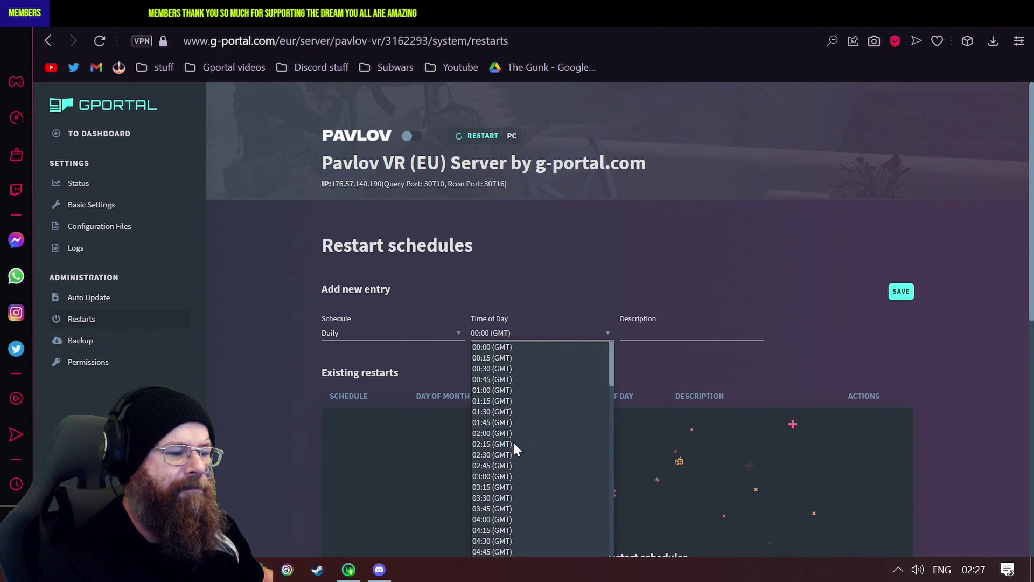
{"action": "scroll", "coordinate": [513, 480], "scroll_direction": "down", "scroll_amount": 16}
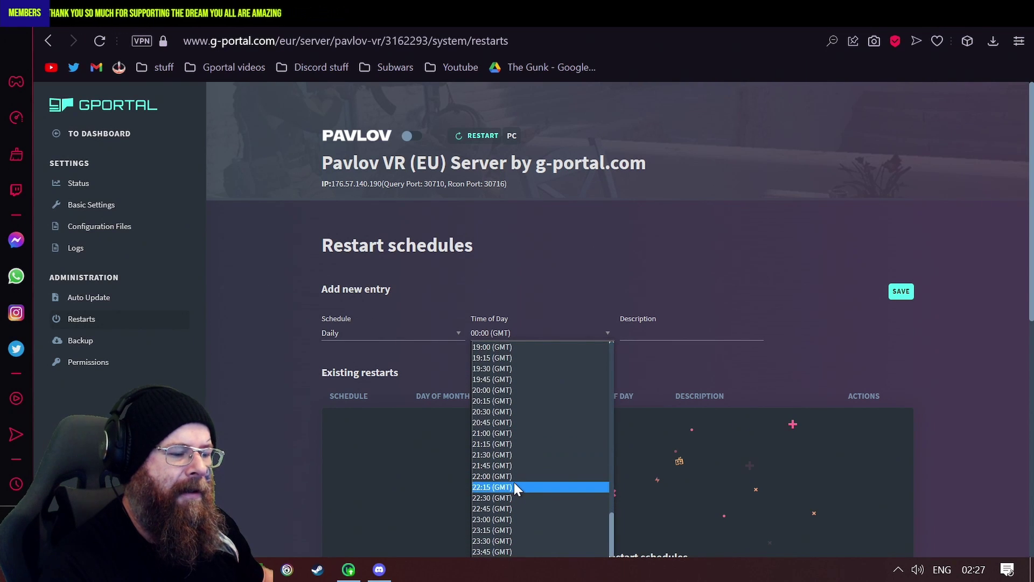
{"action": "scroll", "coordinate": [518, 436], "scroll_direction": "up", "scroll_amount": 16}
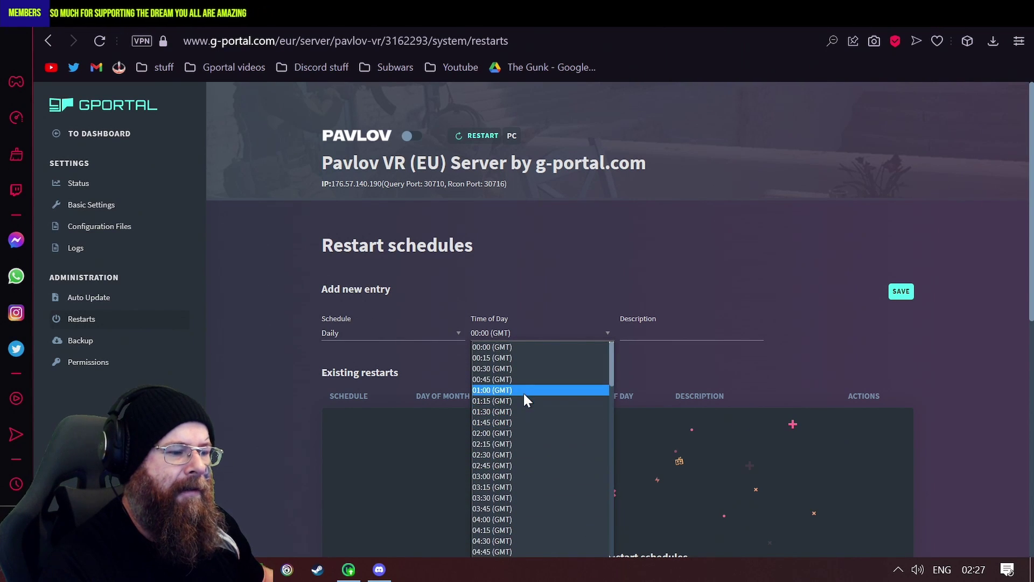
{"action": "left_click", "coordinate": [499, 532]}
{"action": "left_click", "coordinate": [675, 326]}
{"action": "left_click", "coordinate": [653, 363]}
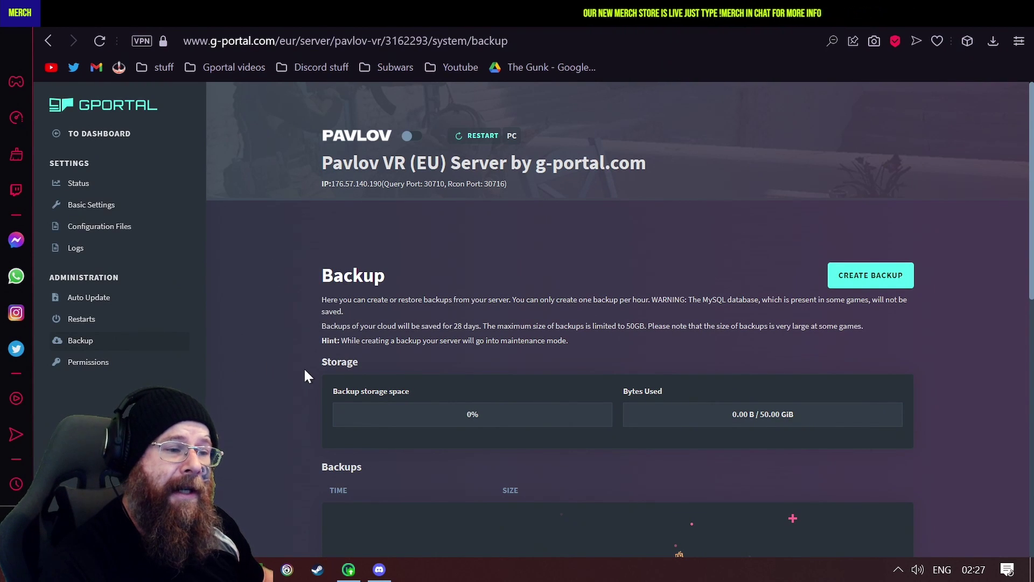
Create a server backup and confirm it, giving one 4.69 KiB backup in the list.
{"action": "scroll", "coordinate": [305, 369], "scroll_direction": "down", "scroll_amount": 3}
{"action": "scroll", "coordinate": [305, 370], "scroll_direction": "up", "scroll_amount": 3}
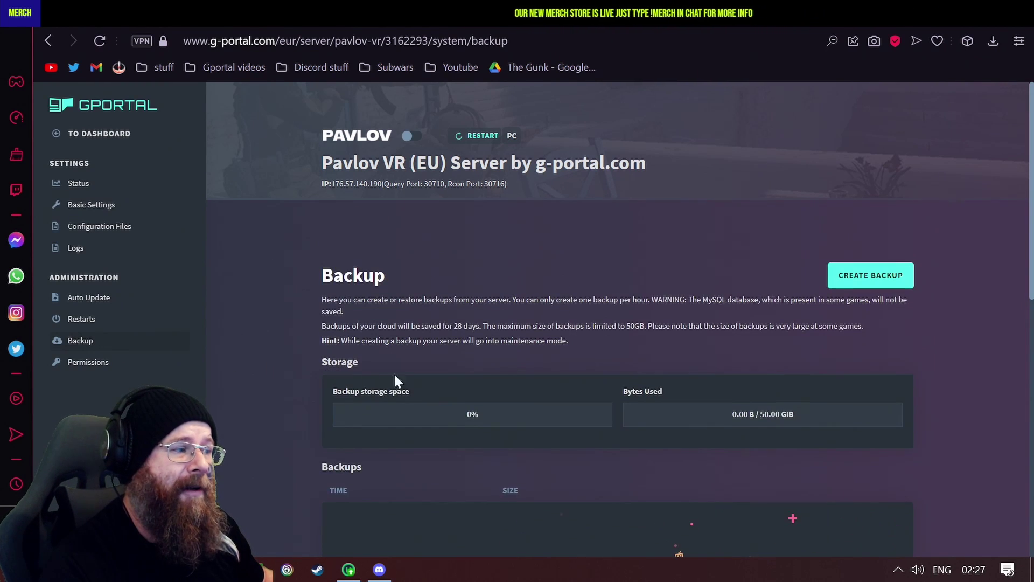
{"action": "left_click", "coordinate": [877, 281]}
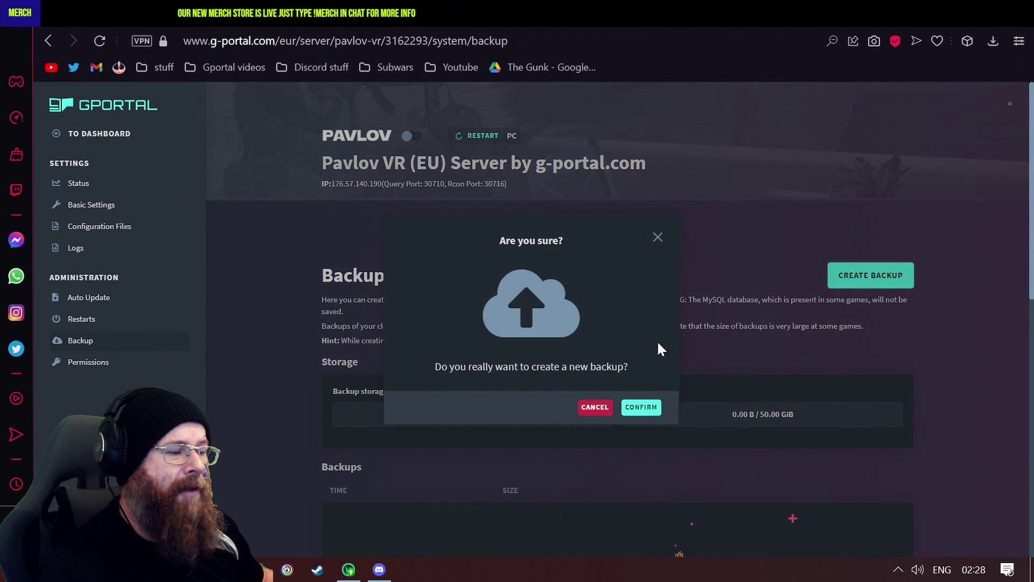
{"action": "left_click", "coordinate": [642, 408]}
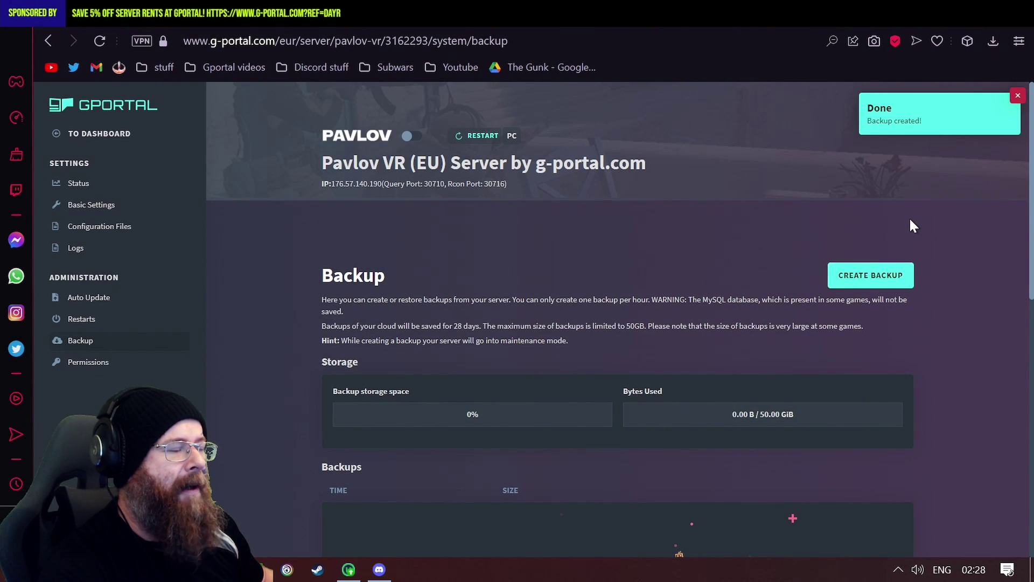
{"action": "scroll", "coordinate": [278, 297], "scroll_direction": "down", "scroll_amount": 3}
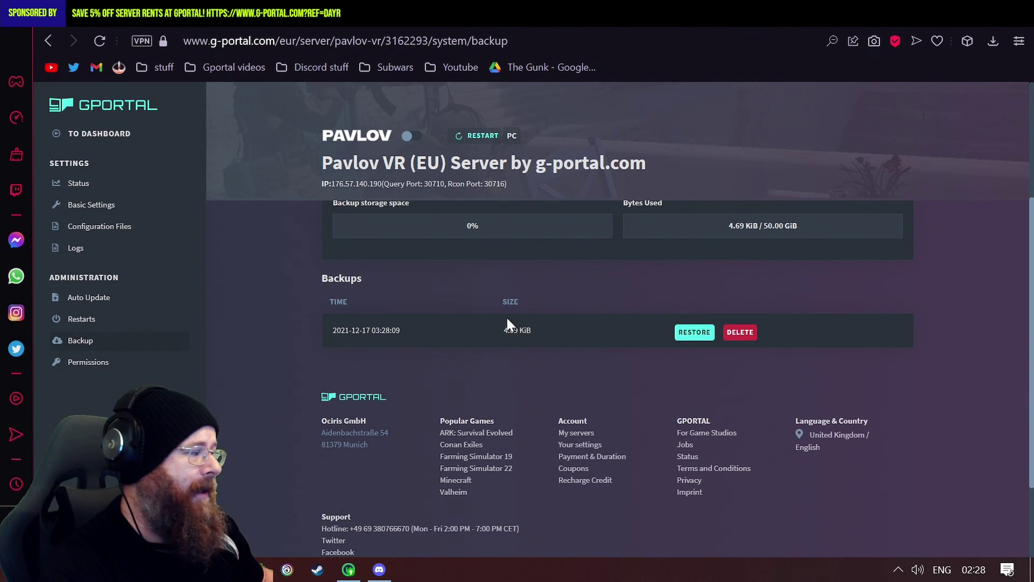
{"action": "scroll", "coordinate": [507, 323], "scroll_direction": "up", "scroll_amount": 3}
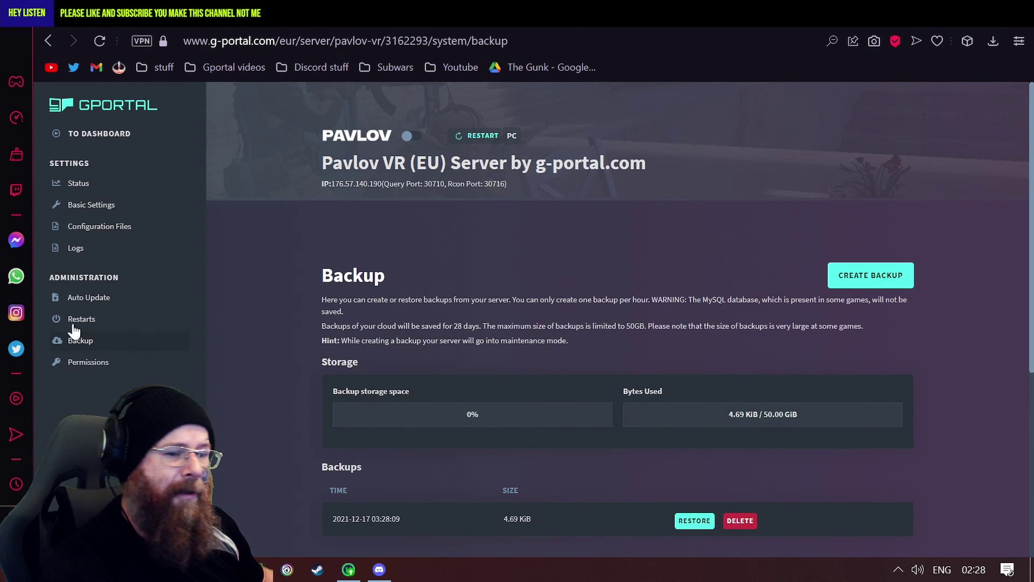
Check the Permissions page, which has no users yet, then go back to Status.
{"action": "left_click", "coordinate": [81, 362]}
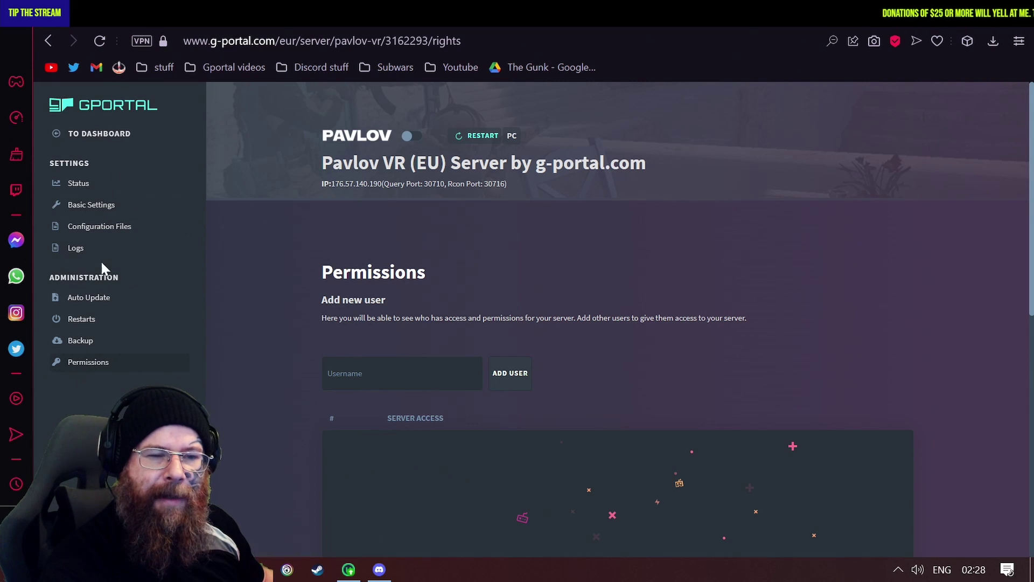
{"action": "left_click", "coordinate": [76, 186]}
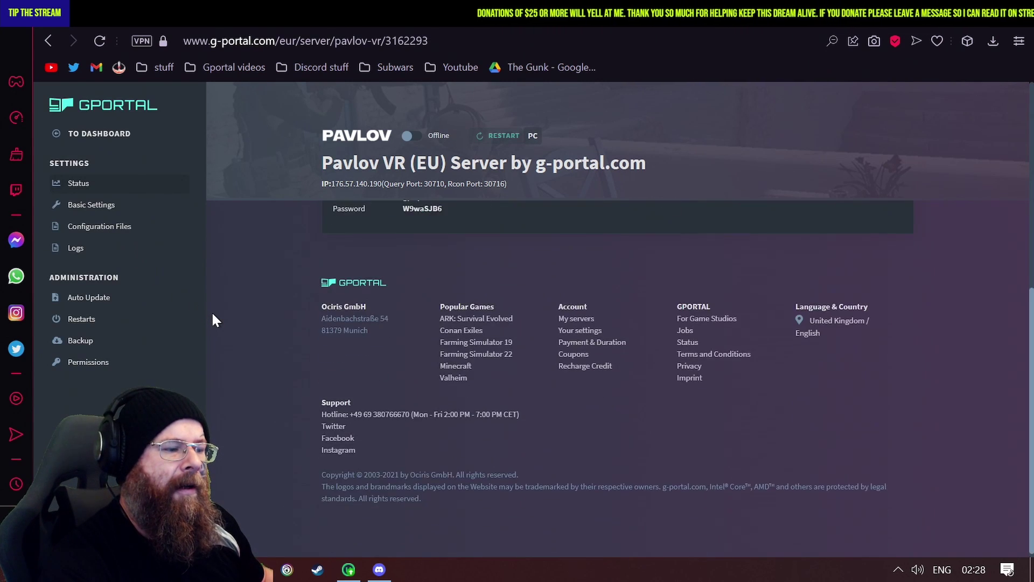